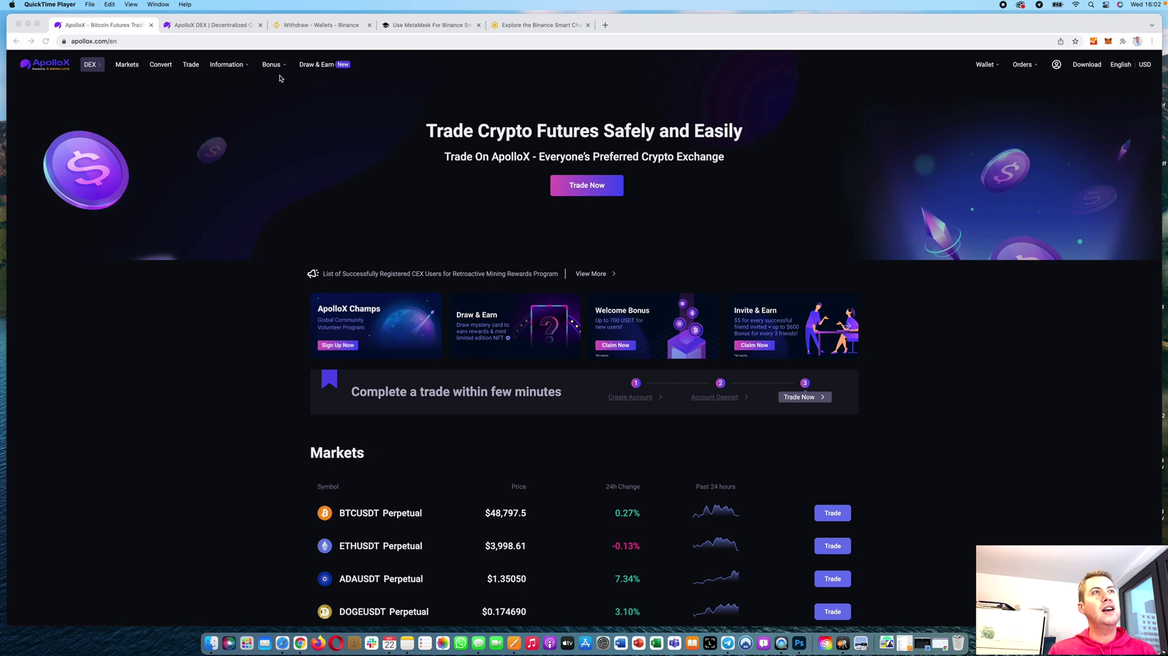
# Step: Bring ApolloX to the front and show the Bonus, Download and Wallet dropdown menus
pyautogui.click(278, 71)
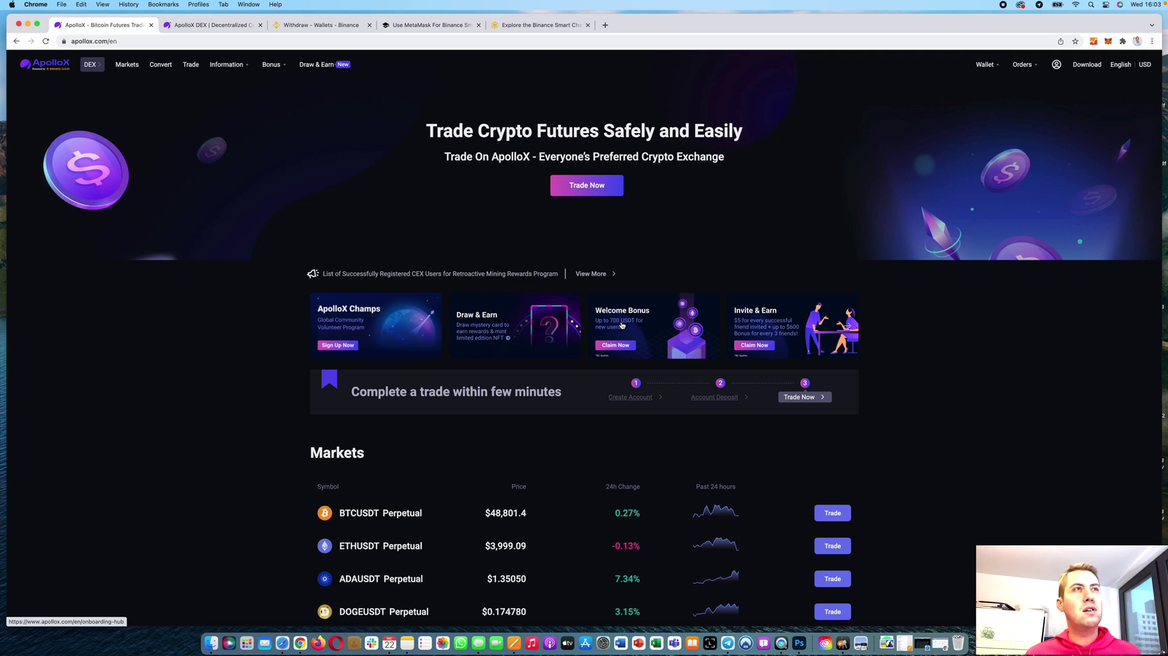
pyautogui.moveTo(285, 75)
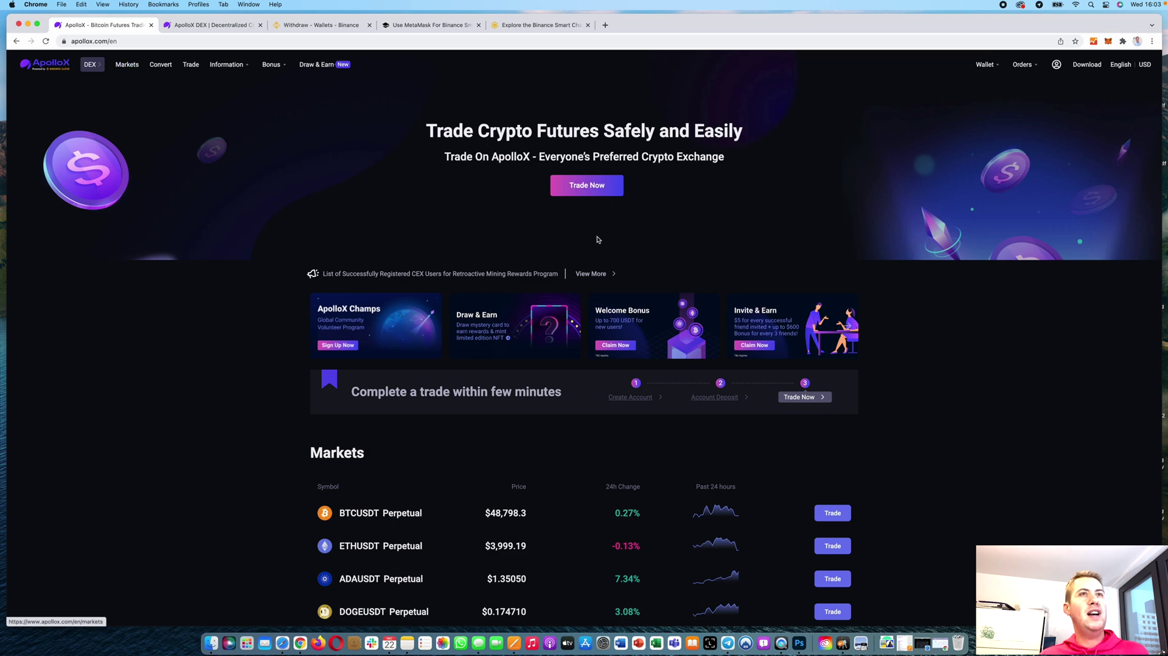
pyautogui.moveTo(1069, 61)
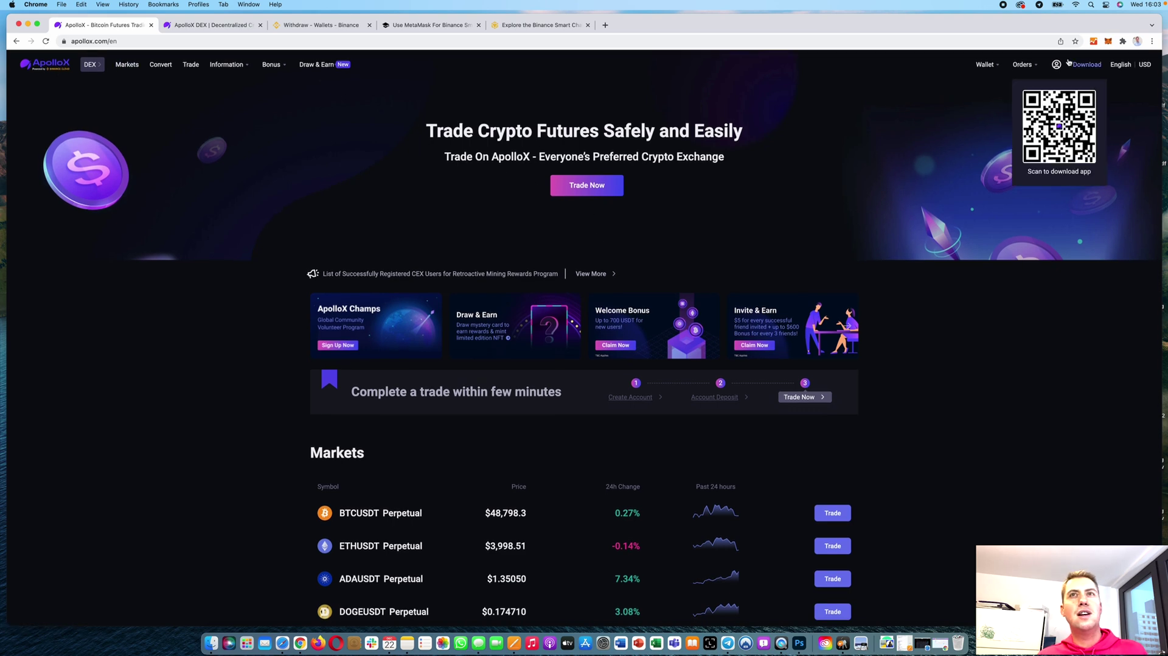
pyautogui.moveTo(983, 66)
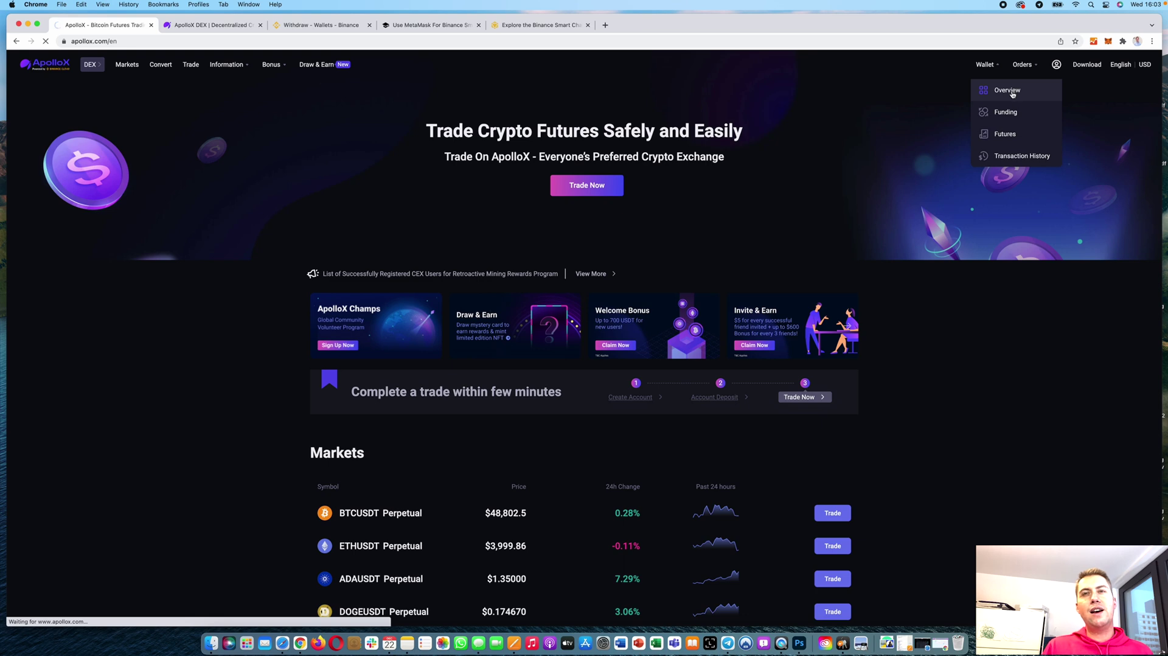
# Step: Open Wallet > Overview and start a crypto deposit on the Funding row
pyautogui.click(1013, 91)
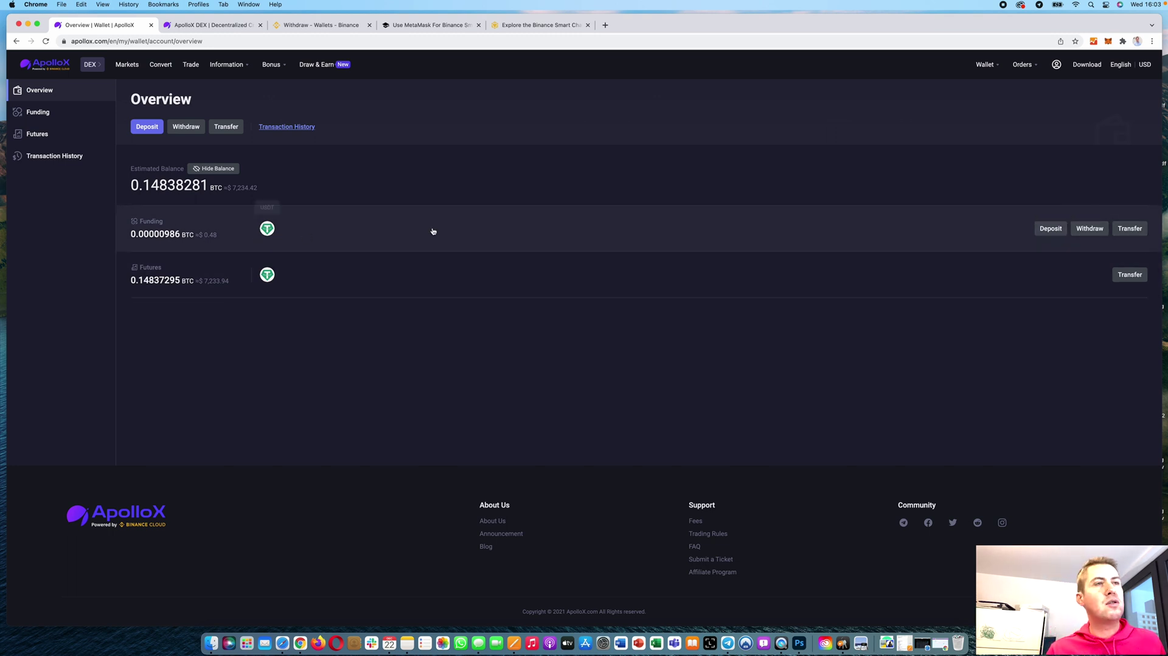
pyautogui.click(1050, 228)
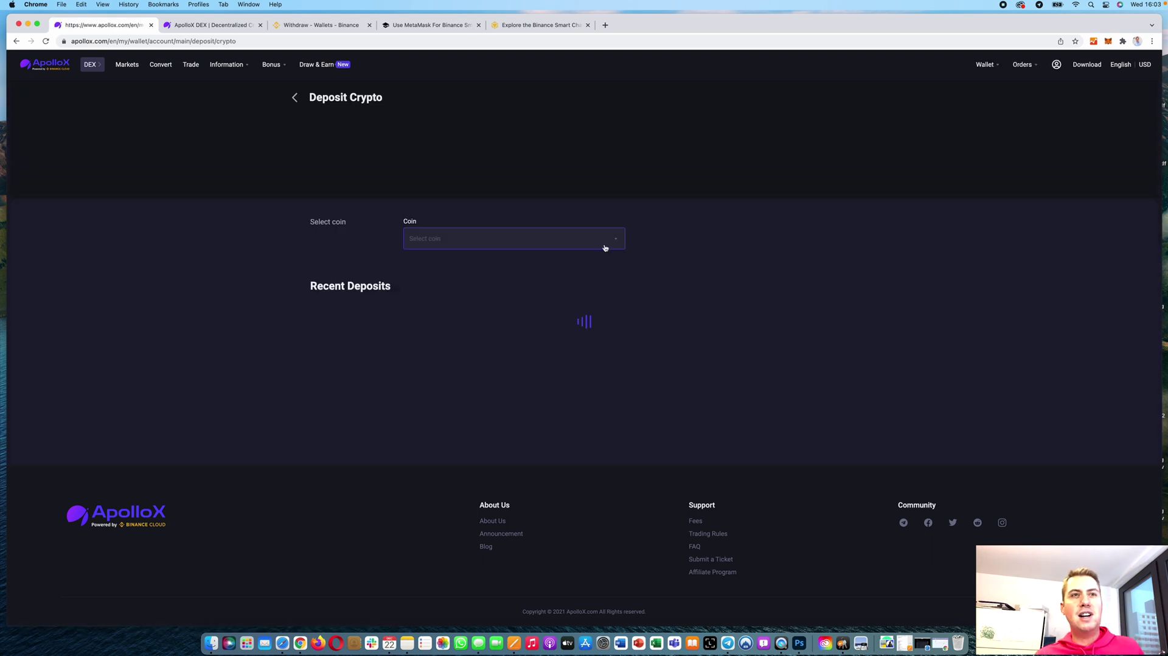
# Step: Choose USDT as the deposit coin, briefly checking the Binance withdrawal page
pyautogui.click(575, 268)
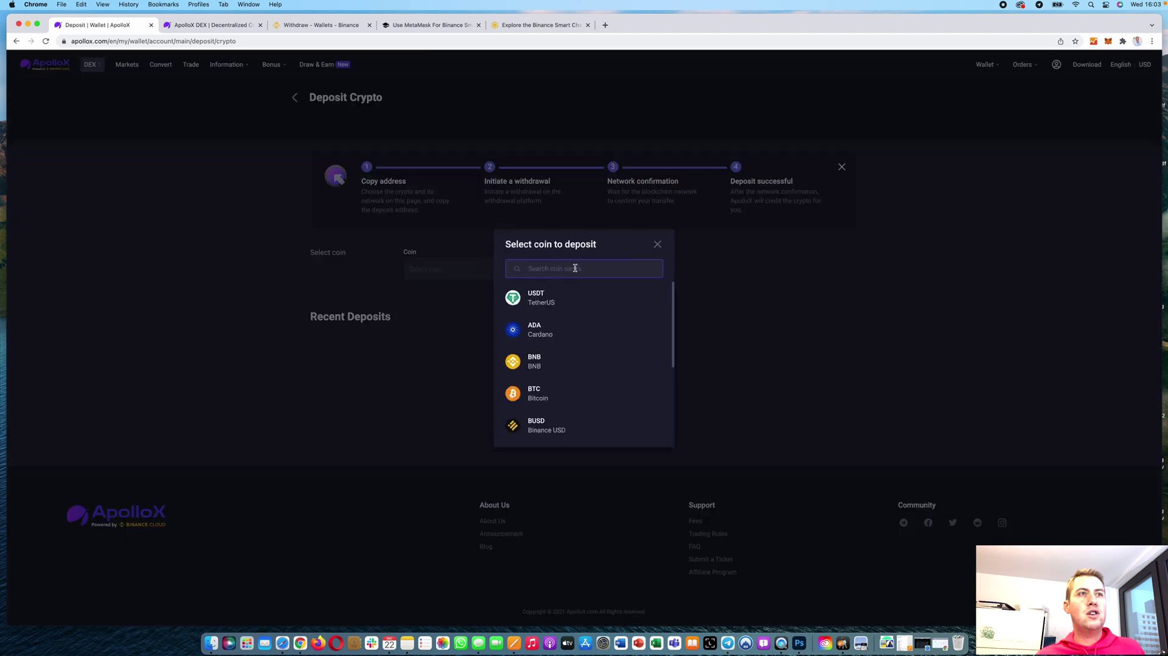
pyautogui.click(565, 299)
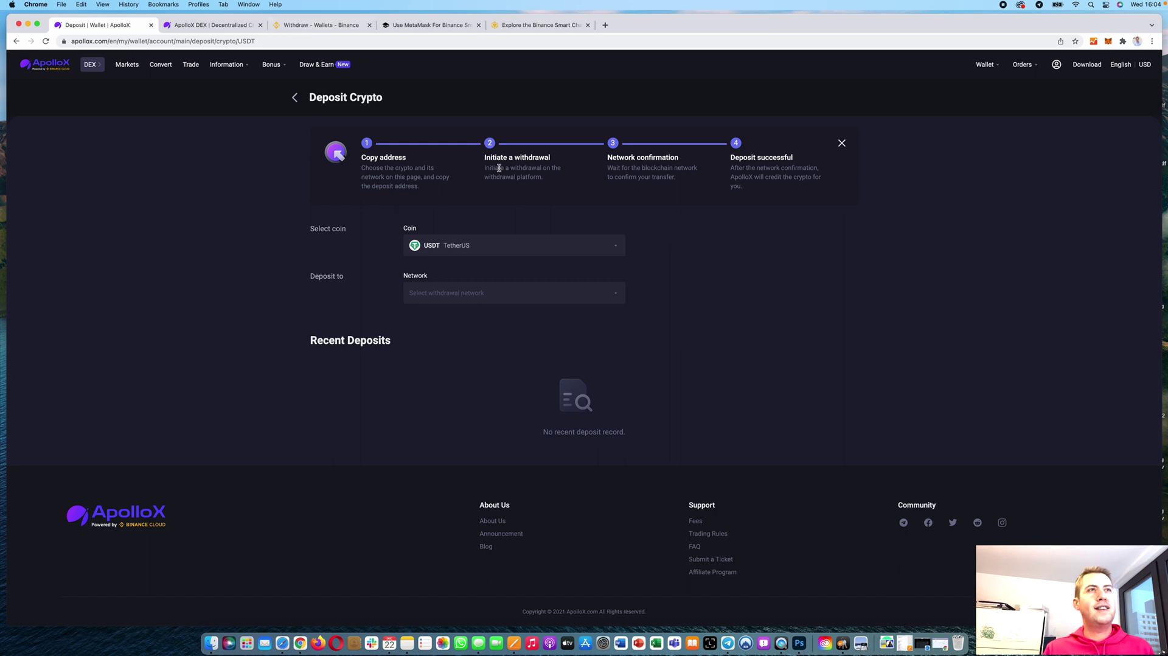
pyautogui.click(328, 26)
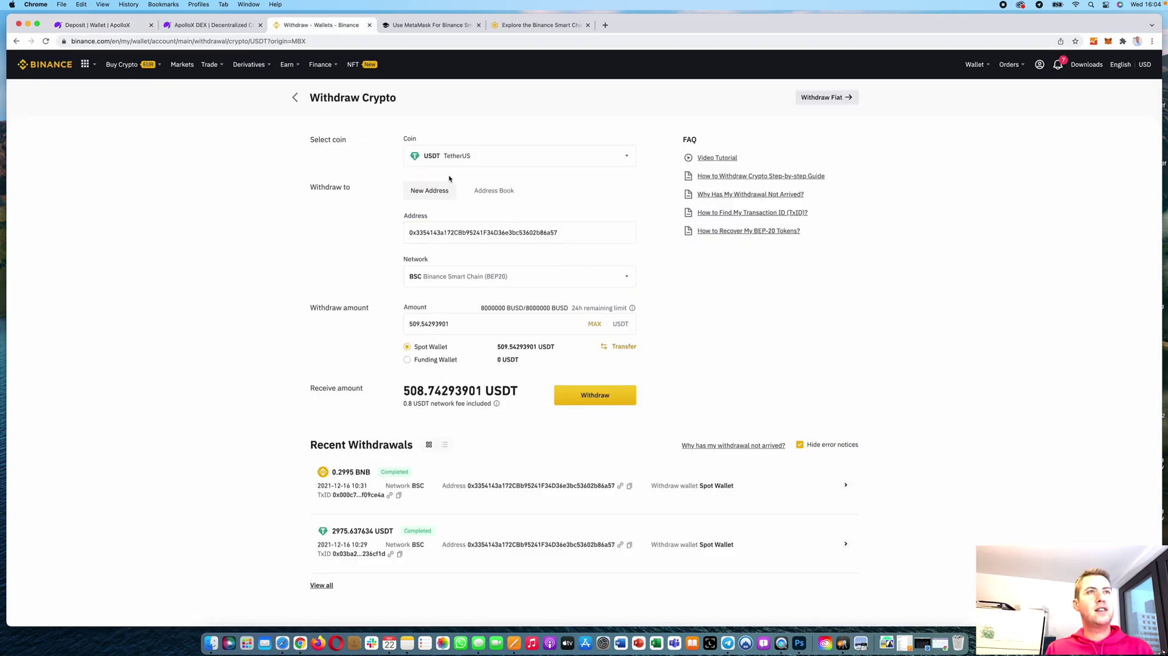
pyautogui.click(119, 27)
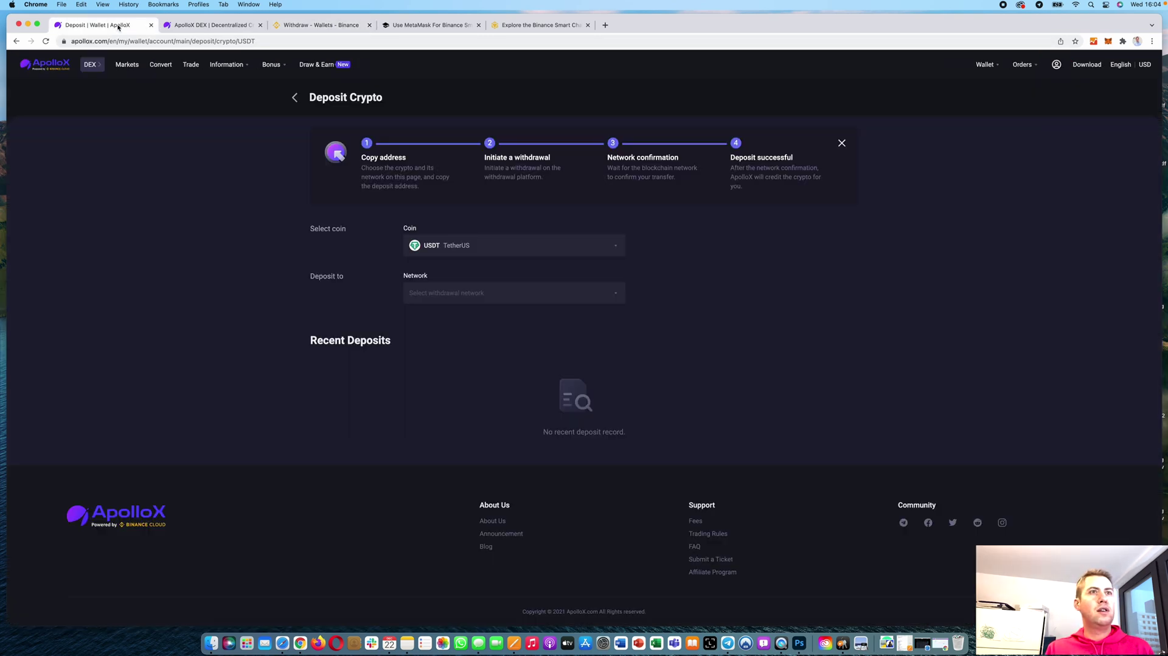
# Step: Select the Binance Smart Chain (BEP20) network, copy the USDT deposit address, and return to Binance
pyautogui.click(515, 295)
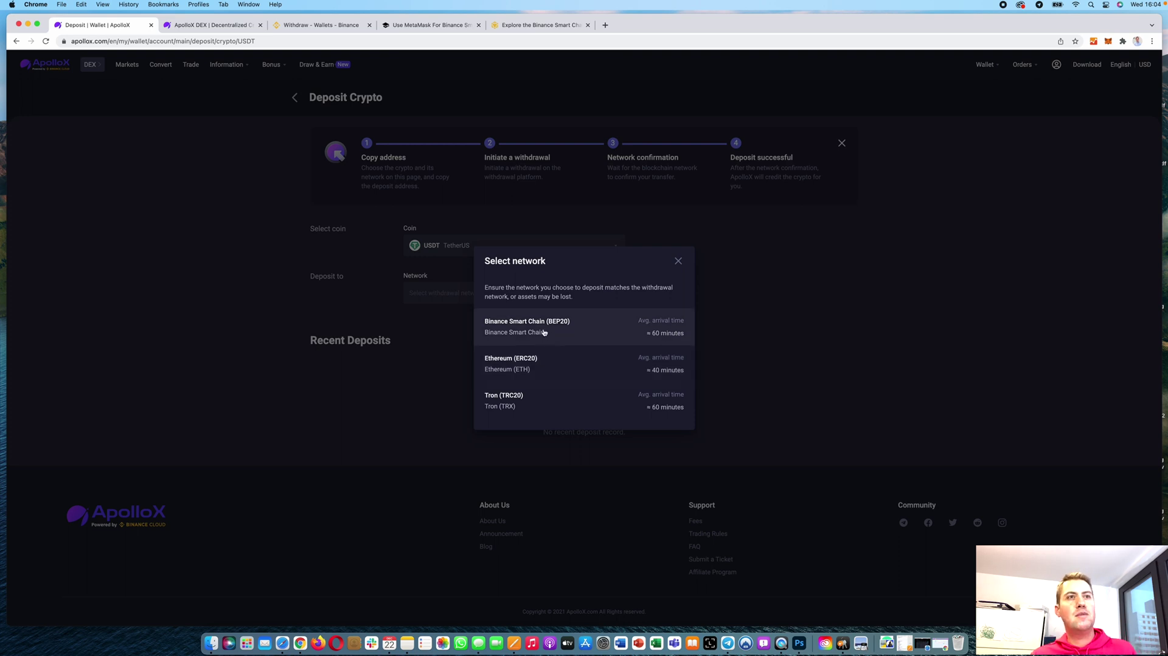
pyautogui.click(544, 332)
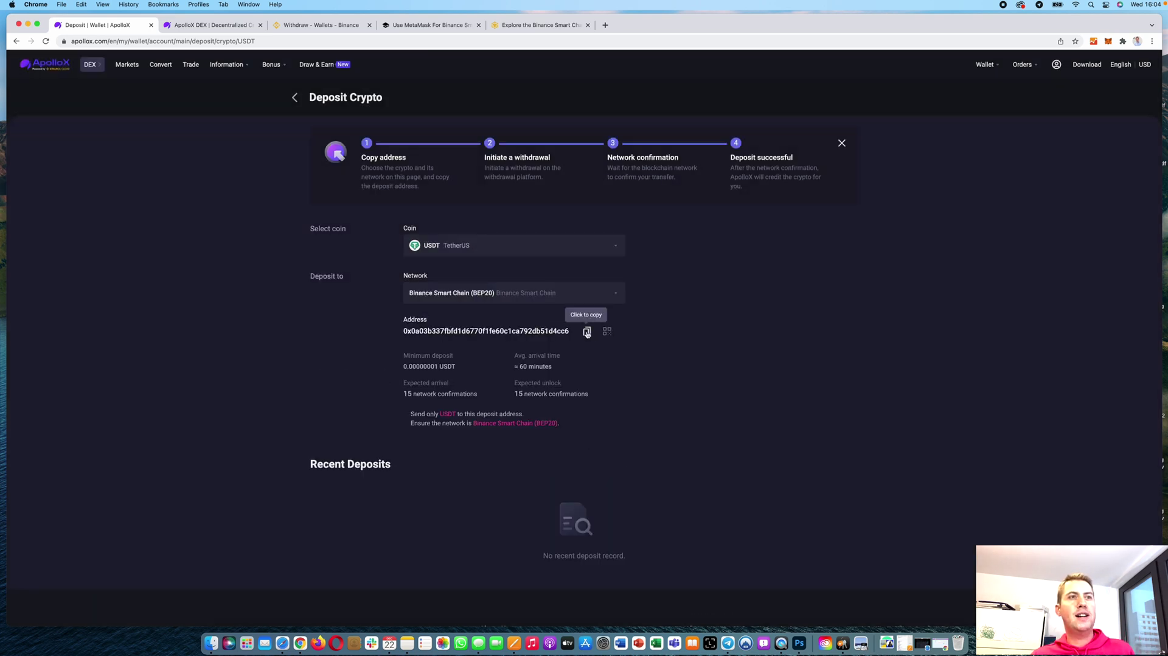
pyautogui.click(587, 332)
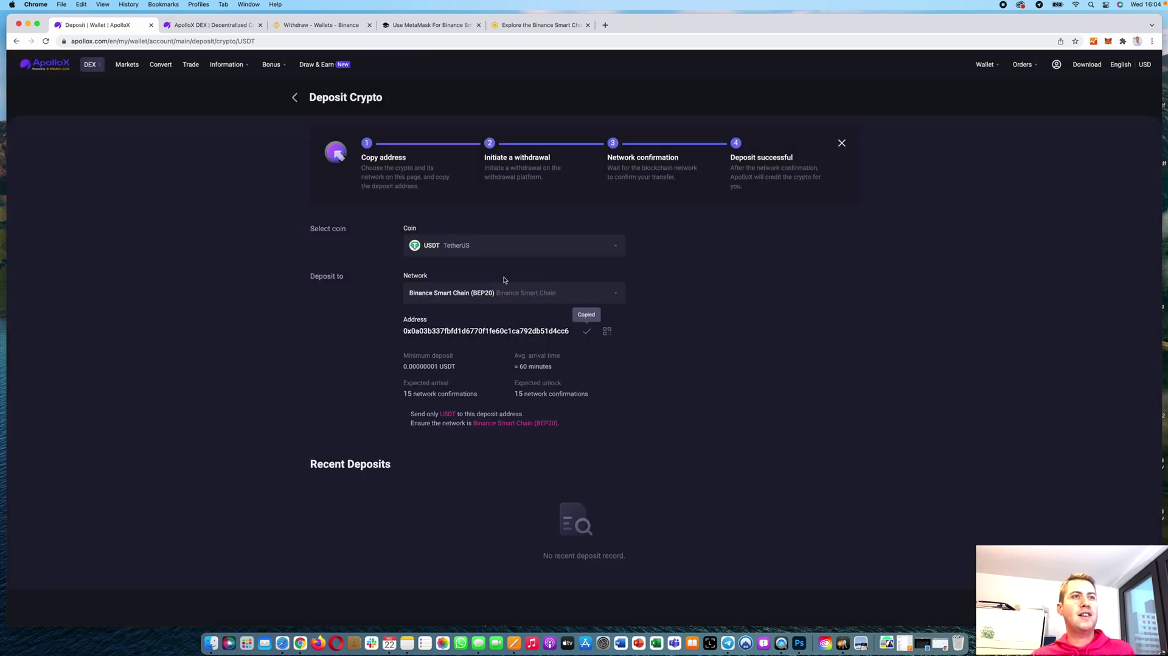
pyautogui.click(326, 27)
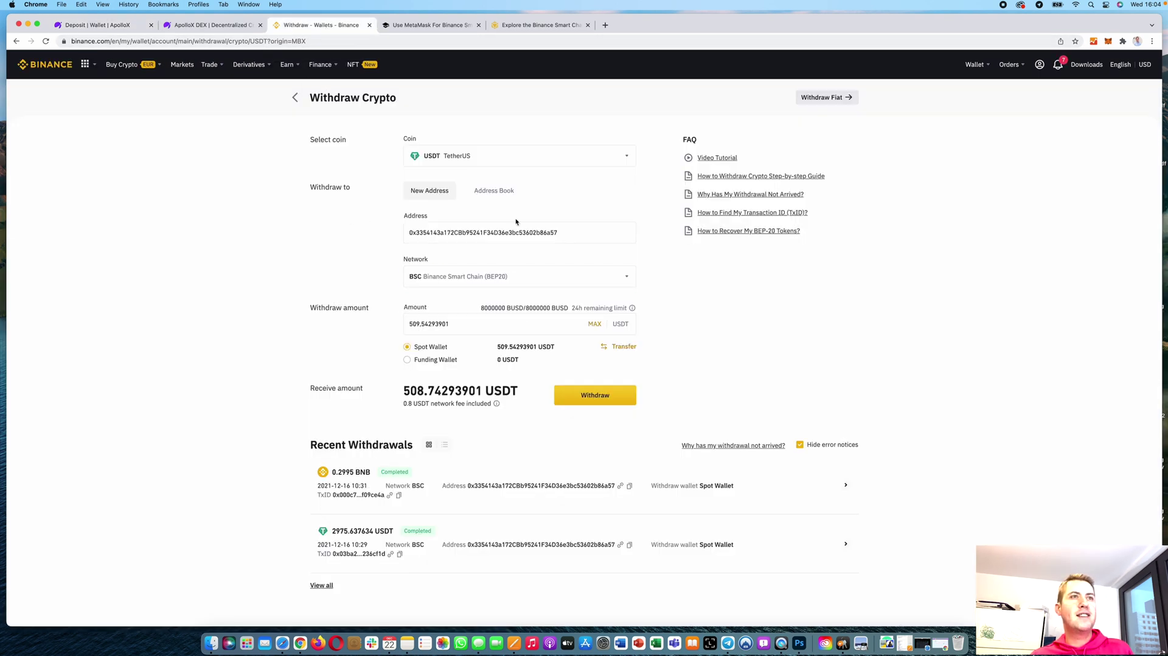
# Step: Start a USDT withdrawal from the Binance spot wallet and paste the ApolloX deposit address
pyautogui.click(295, 98)
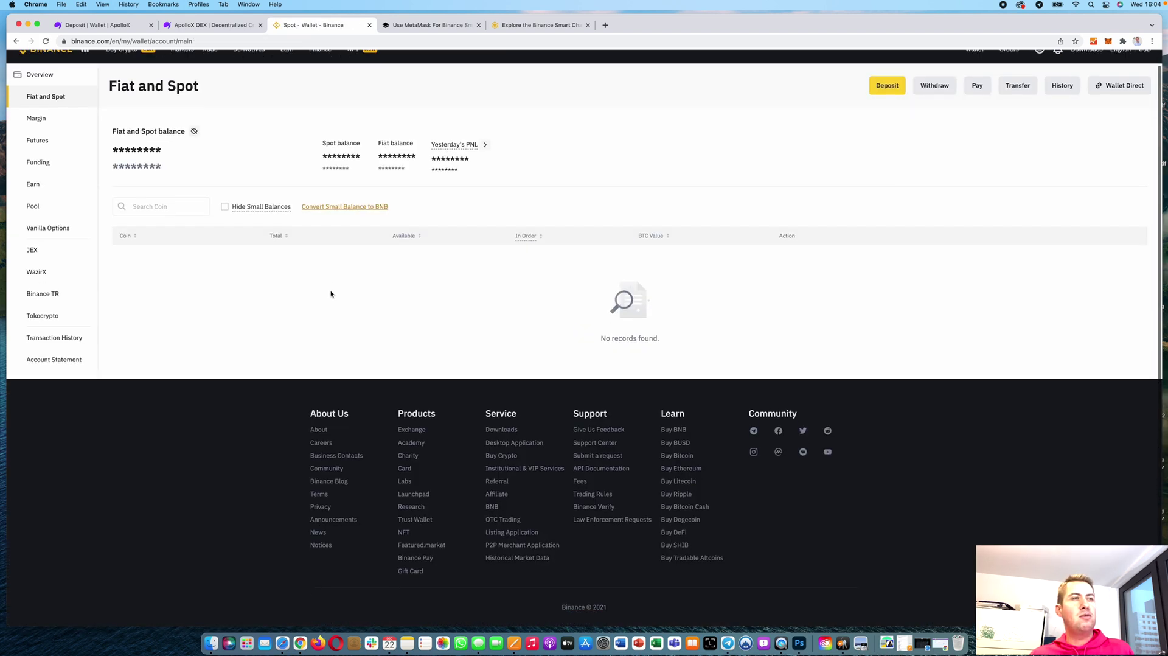
pyautogui.scroll(-2, 481, 512)
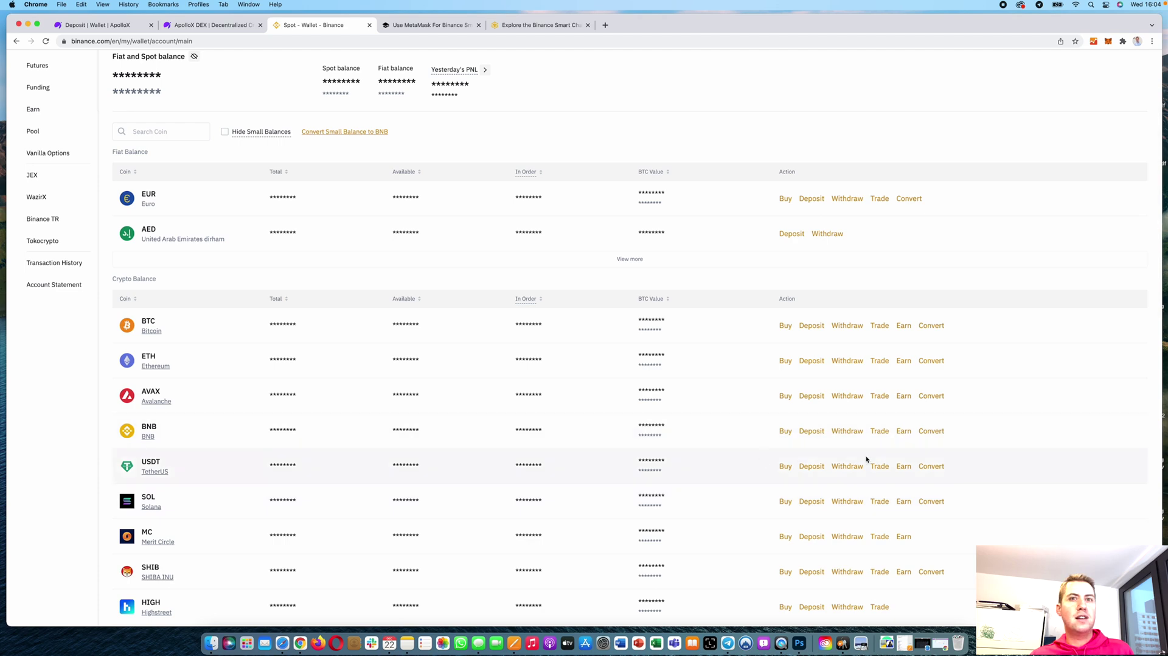
pyautogui.click(848, 469)
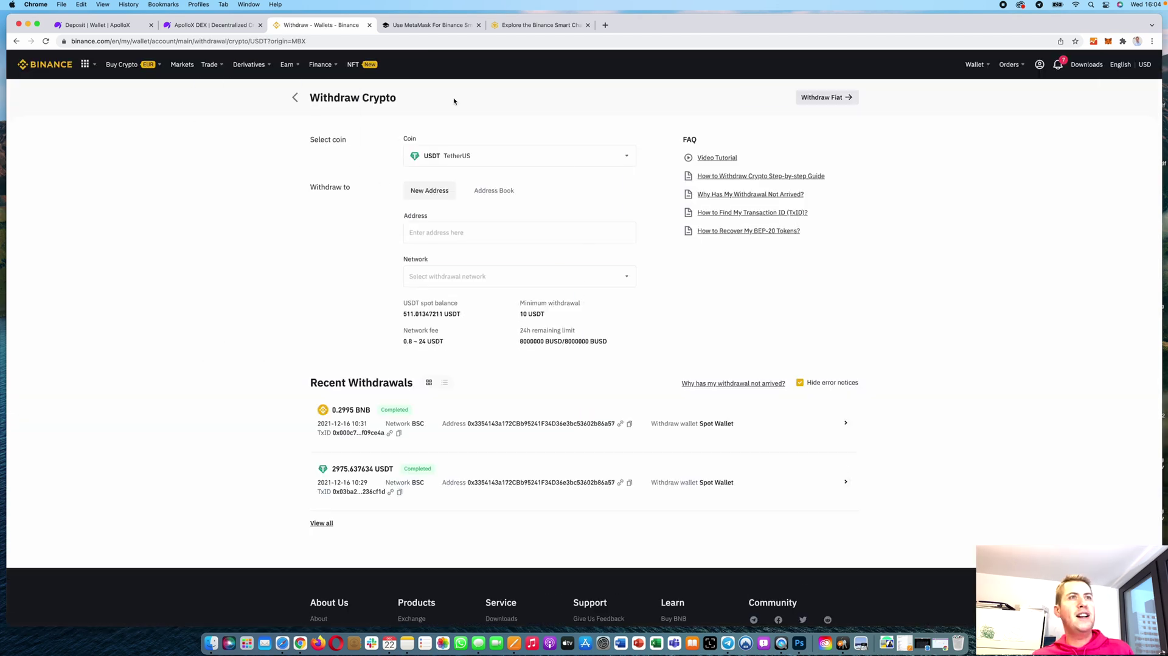
pyautogui.click(480, 232)
pyautogui.press('super+v')
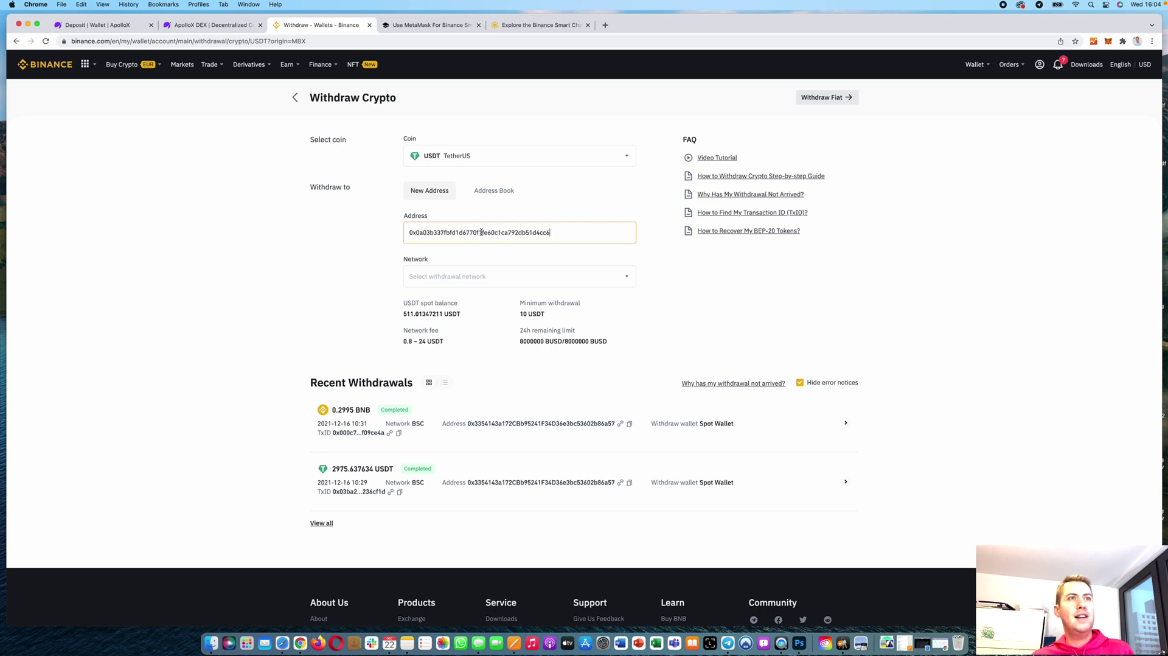
# Step: Choose and confirm the BSC network, set the amount to MAX 511.01347211 USDT, and go to ApolloX DEX
pyautogui.click(505, 277)
pyautogui.click(522, 336)
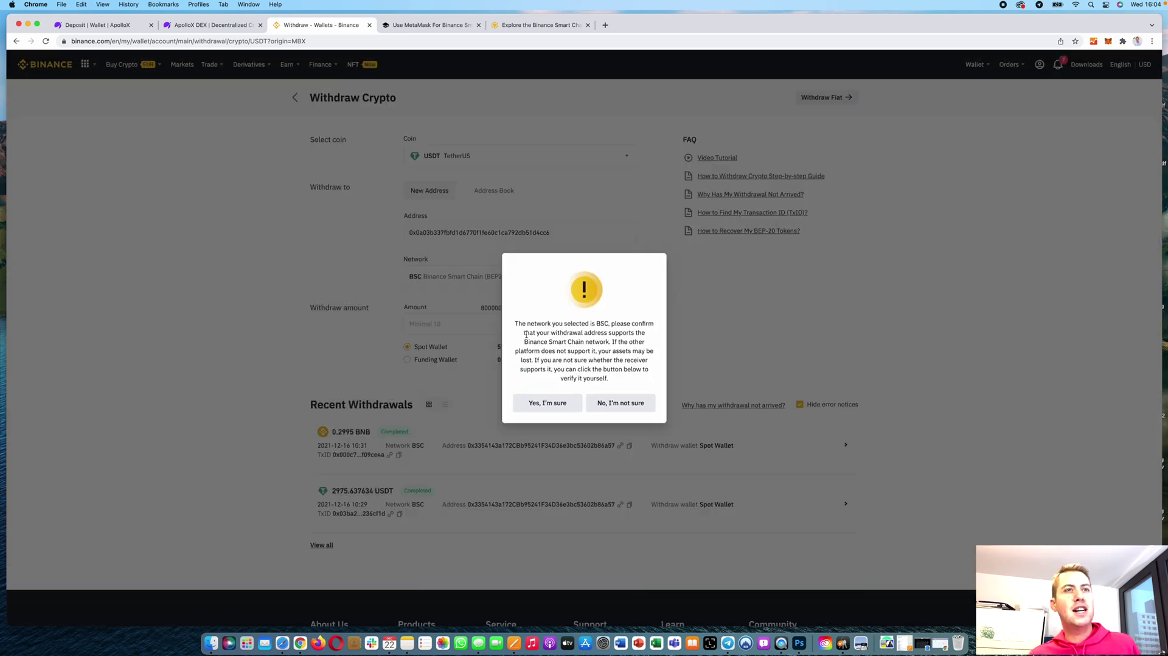
pyautogui.click(547, 402)
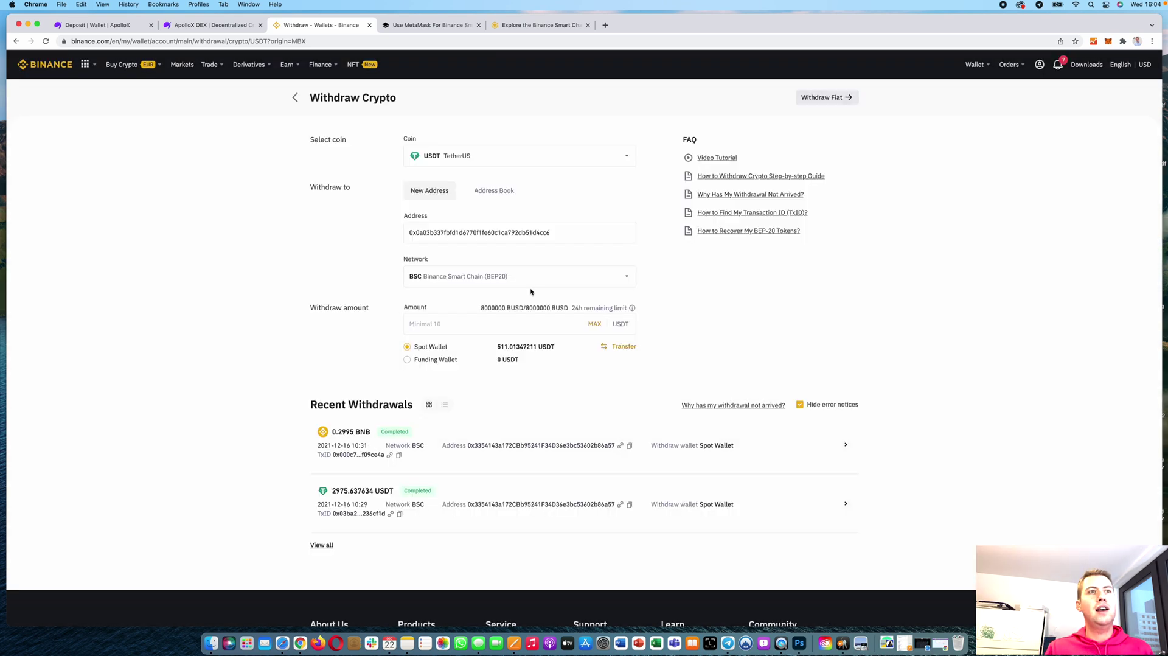
pyautogui.click(594, 324)
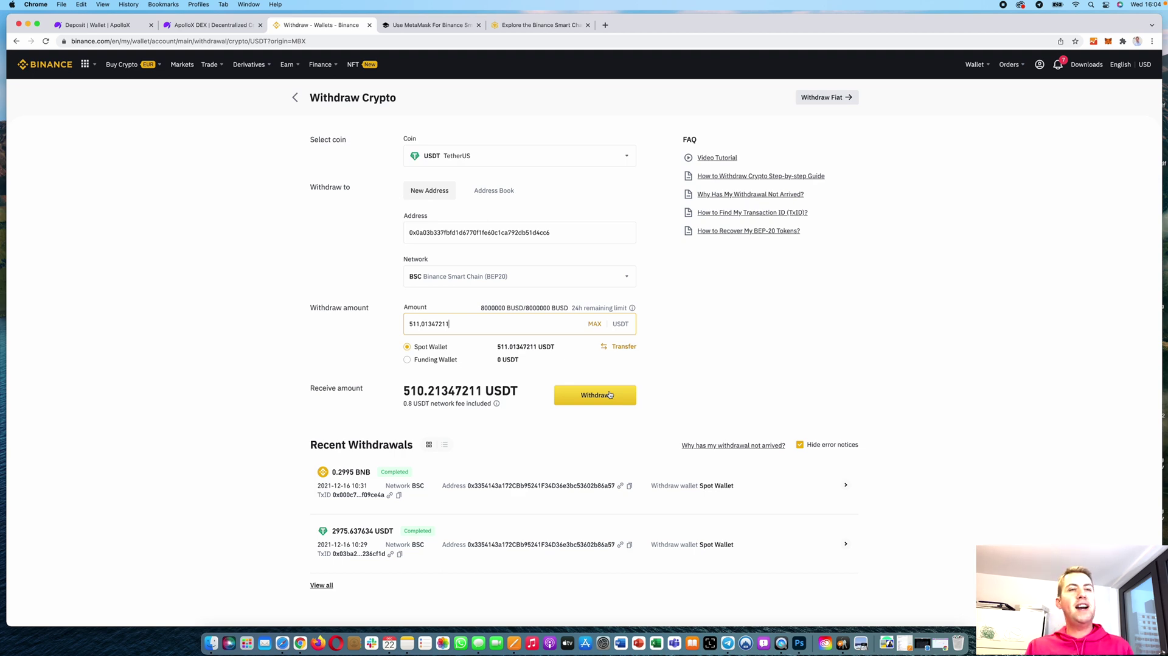
pyautogui.click(201, 27)
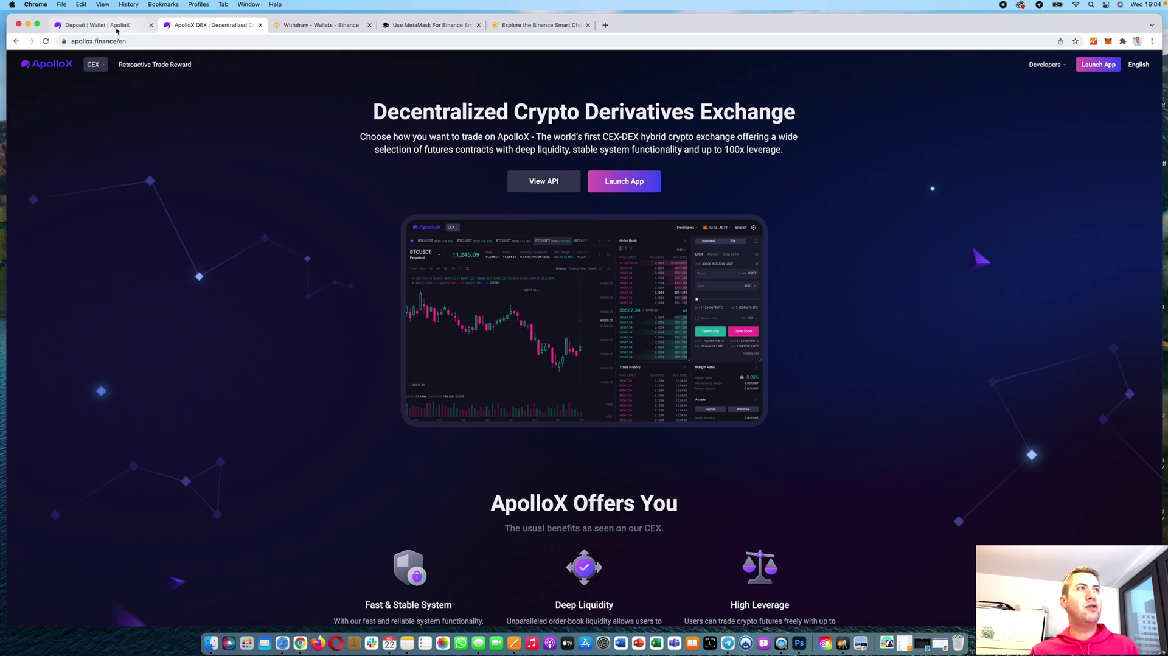
# Step: Close the USDT deposit coin picker unchanged and go to the Convert instant exchange
pyautogui.click(97, 25)
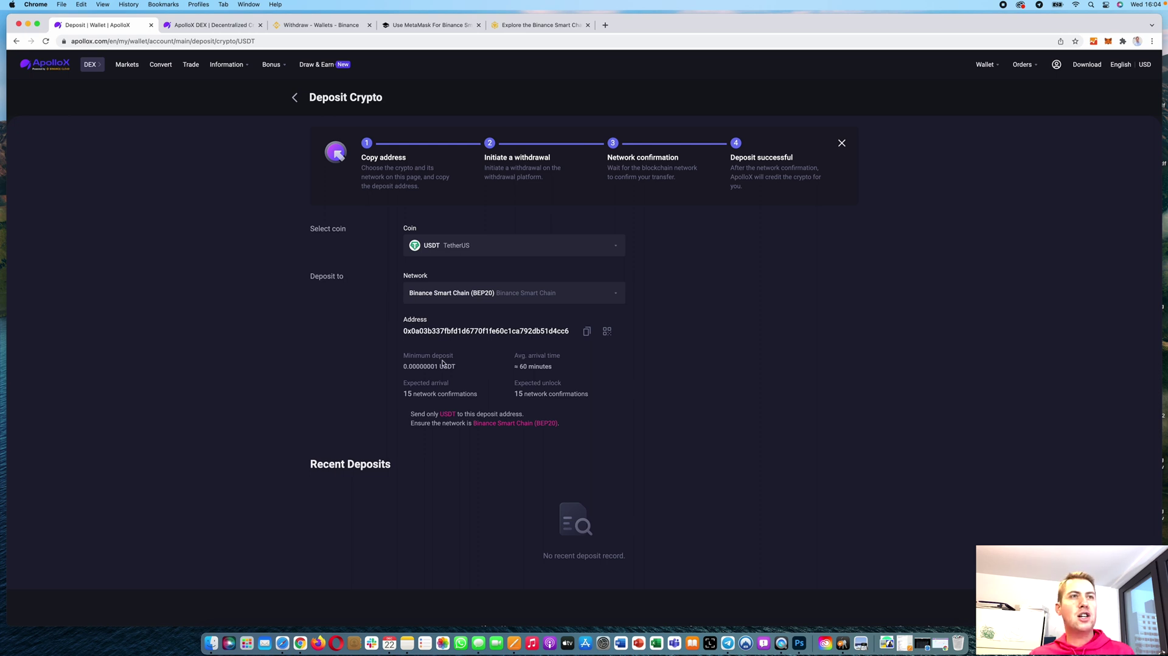
pyautogui.click(466, 248)
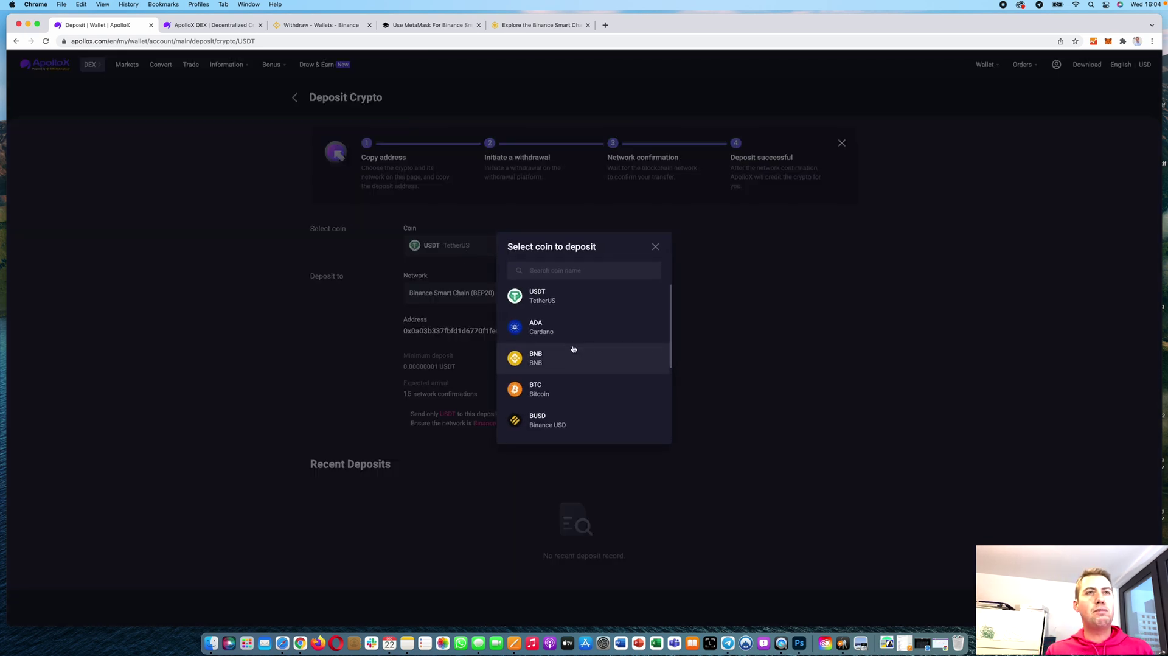
pyautogui.scroll(-3, 573, 349)
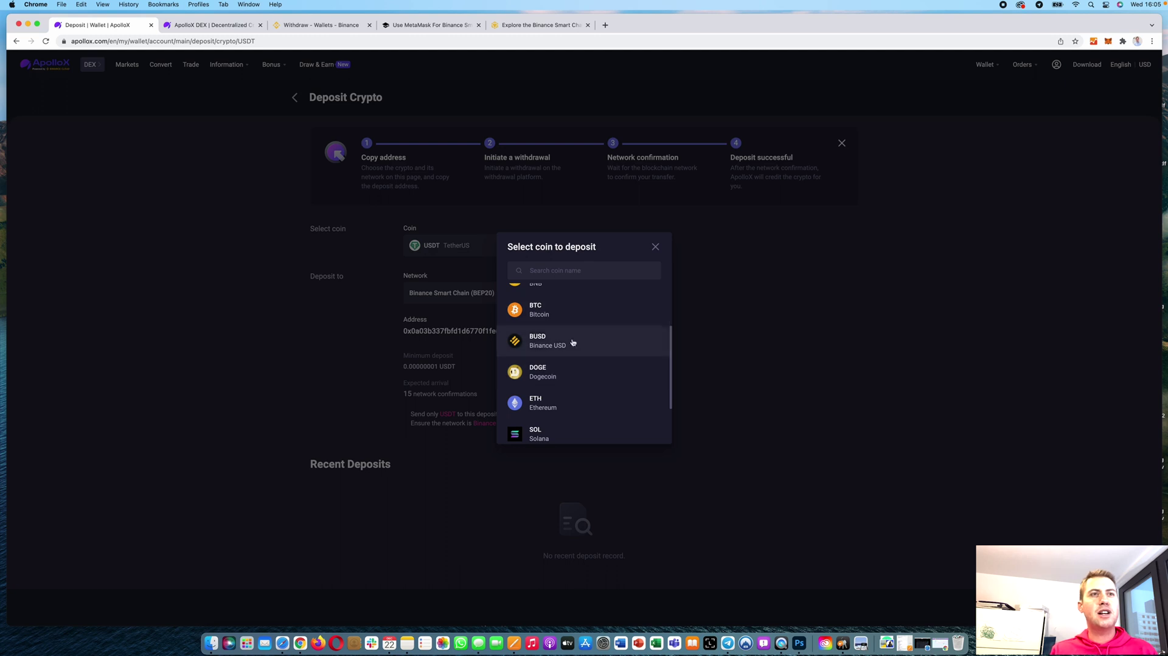
pyautogui.scroll(-2, 572, 376)
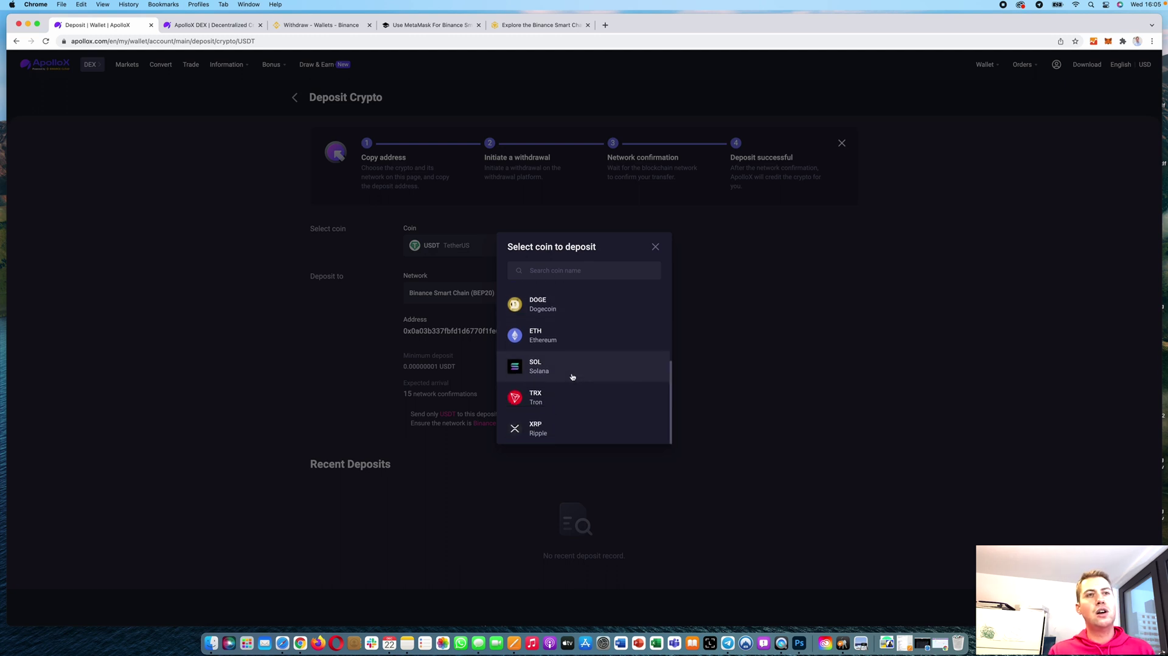
pyautogui.scroll(5, 626, 323)
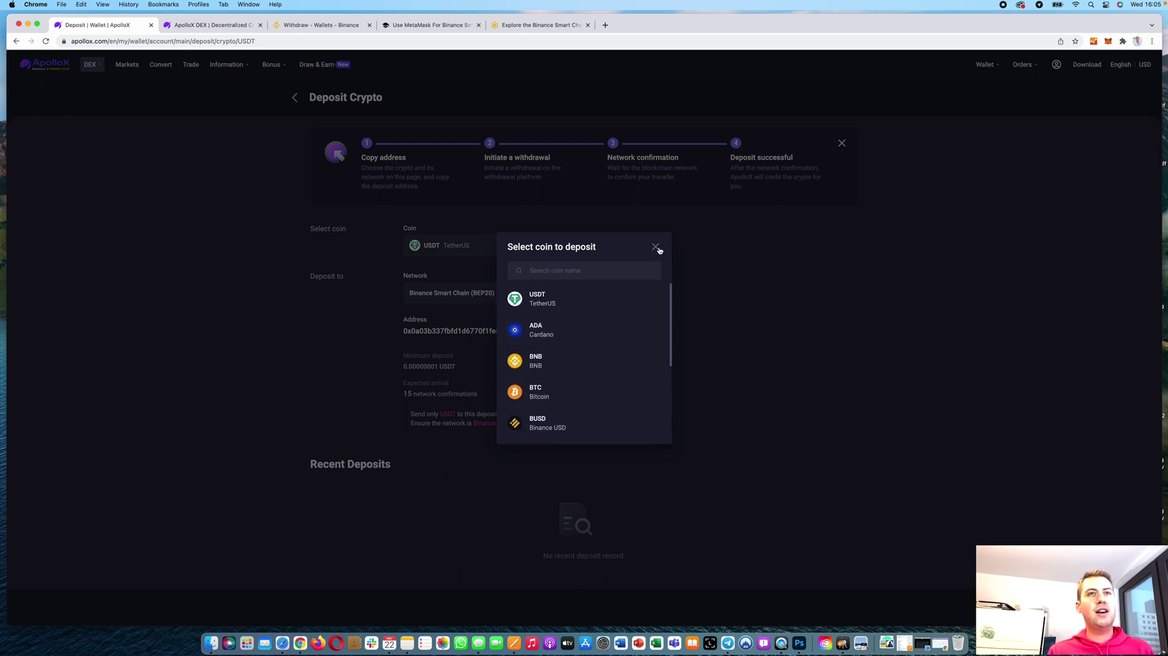
pyautogui.click(656, 247)
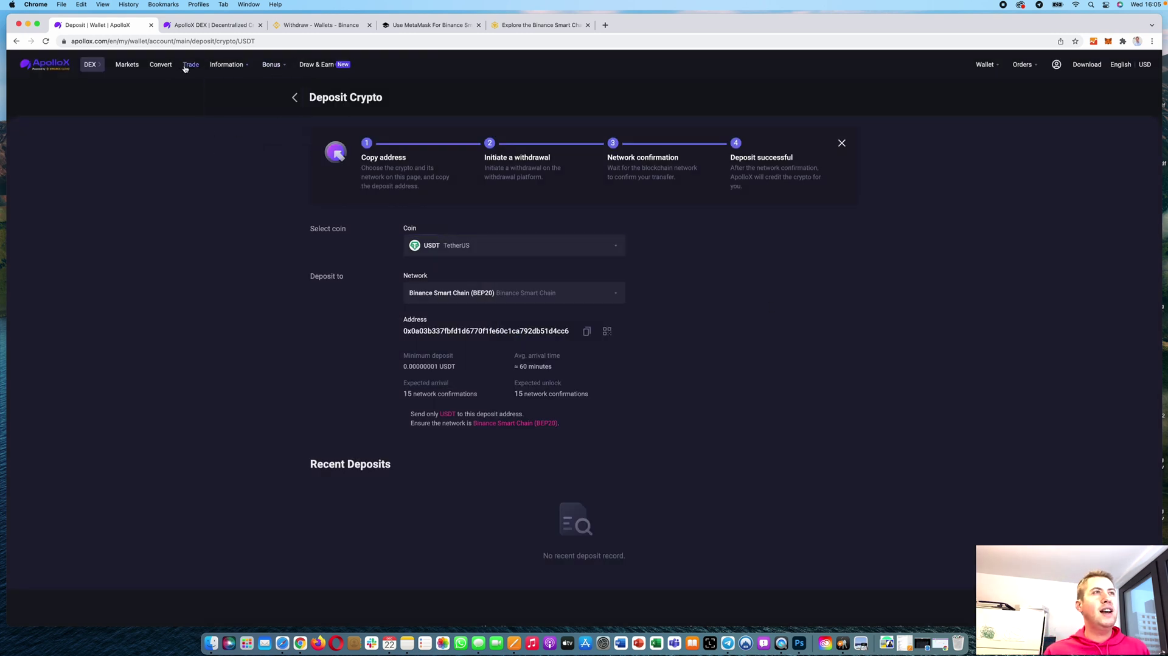
pyautogui.click(160, 64)
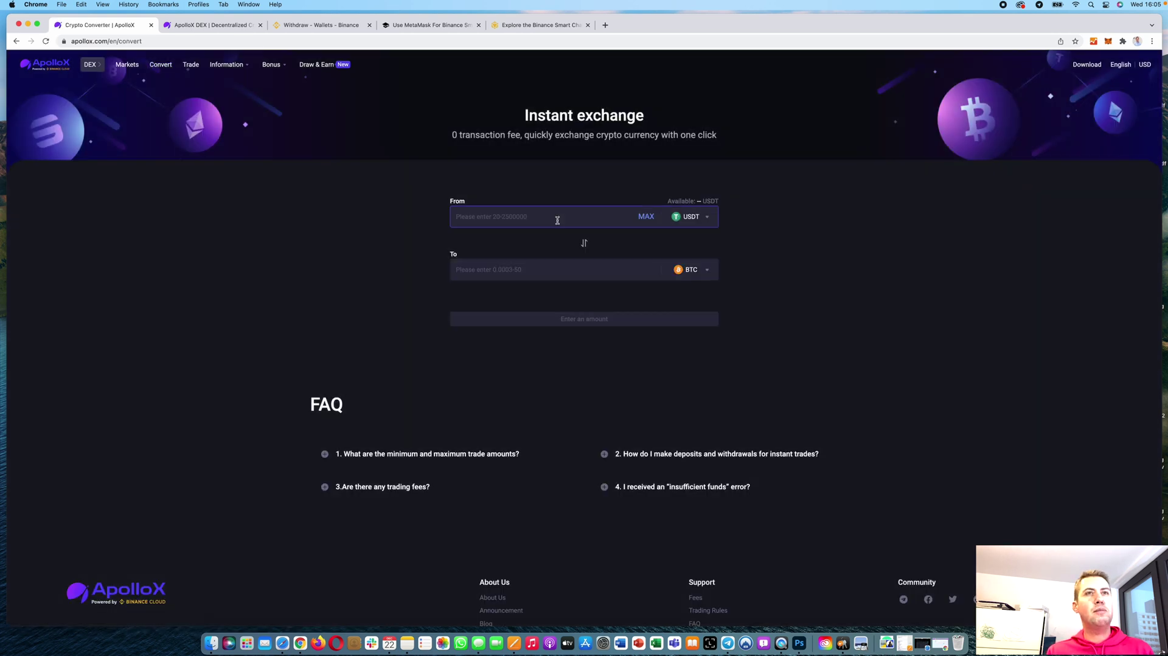
# Step: Pick BTC as the From coin and USDT as the To coin in the converter
pyautogui.click(707, 217)
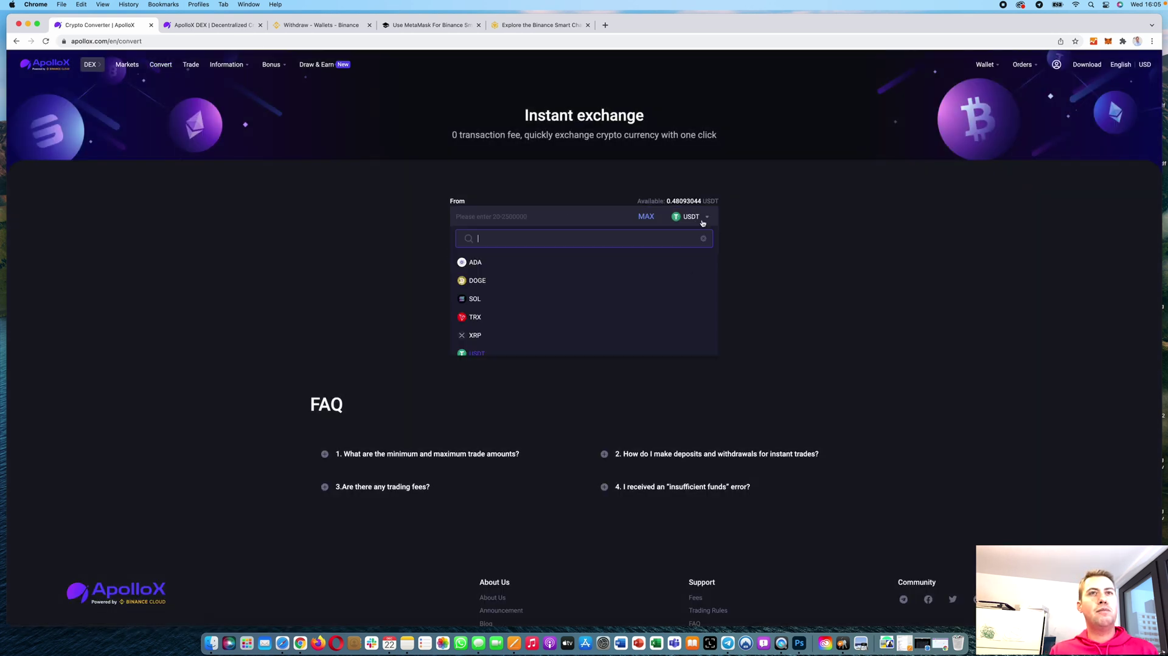
pyautogui.scroll(-3, 509, 304)
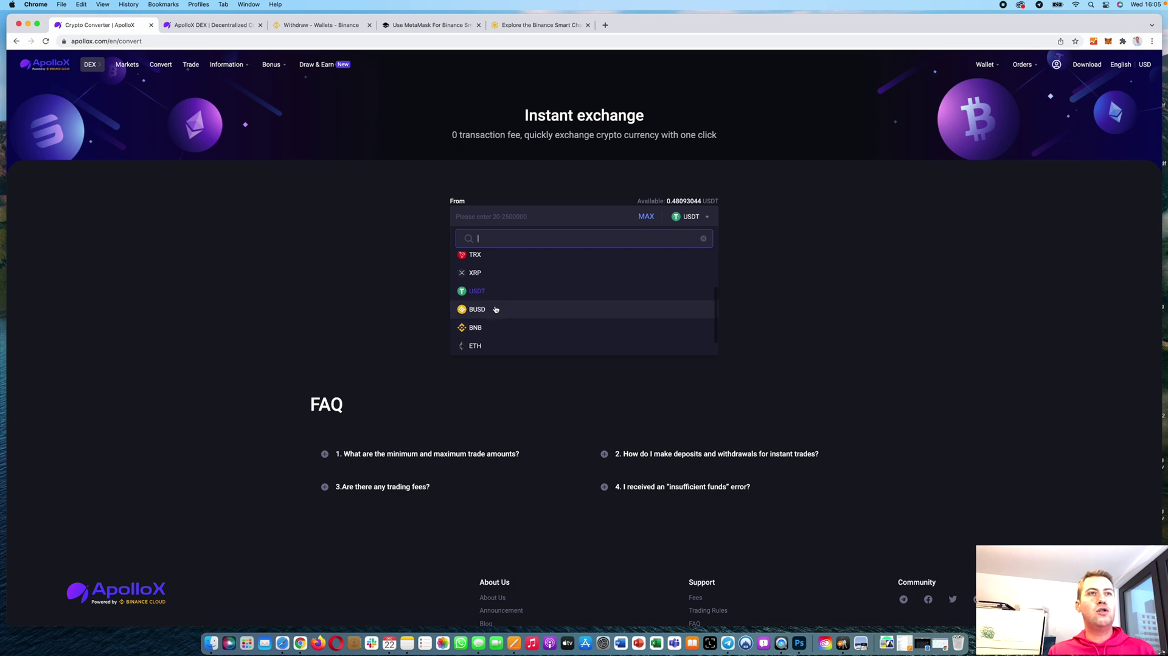
pyautogui.click(499, 346)
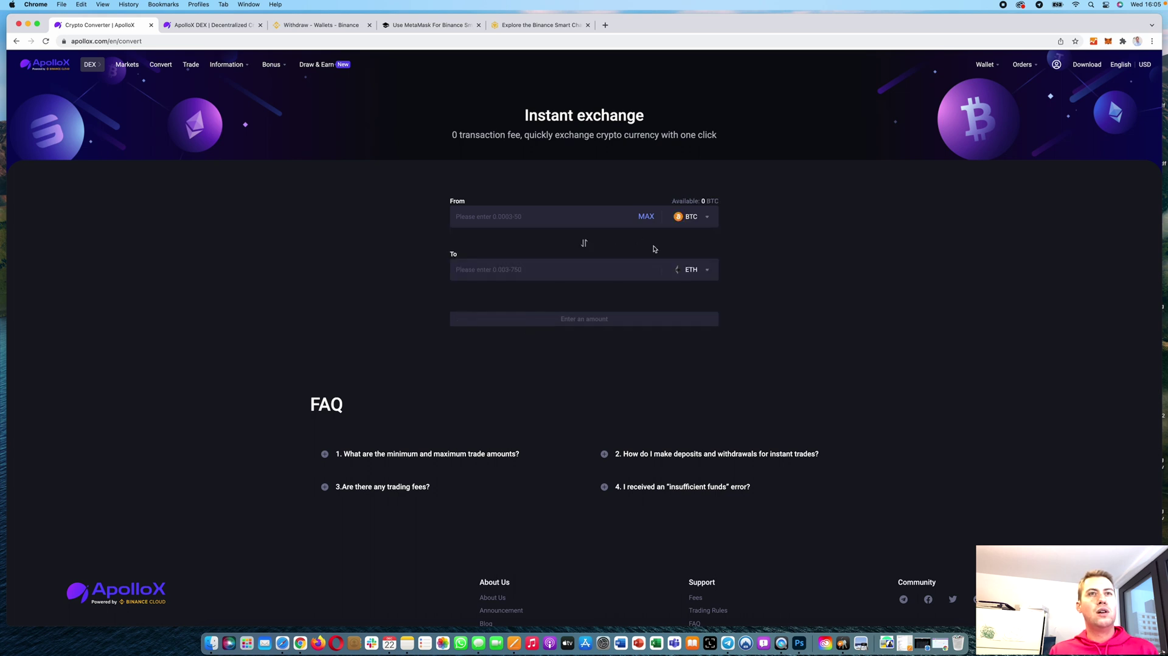
pyautogui.click(705, 269)
pyautogui.click(519, 370)
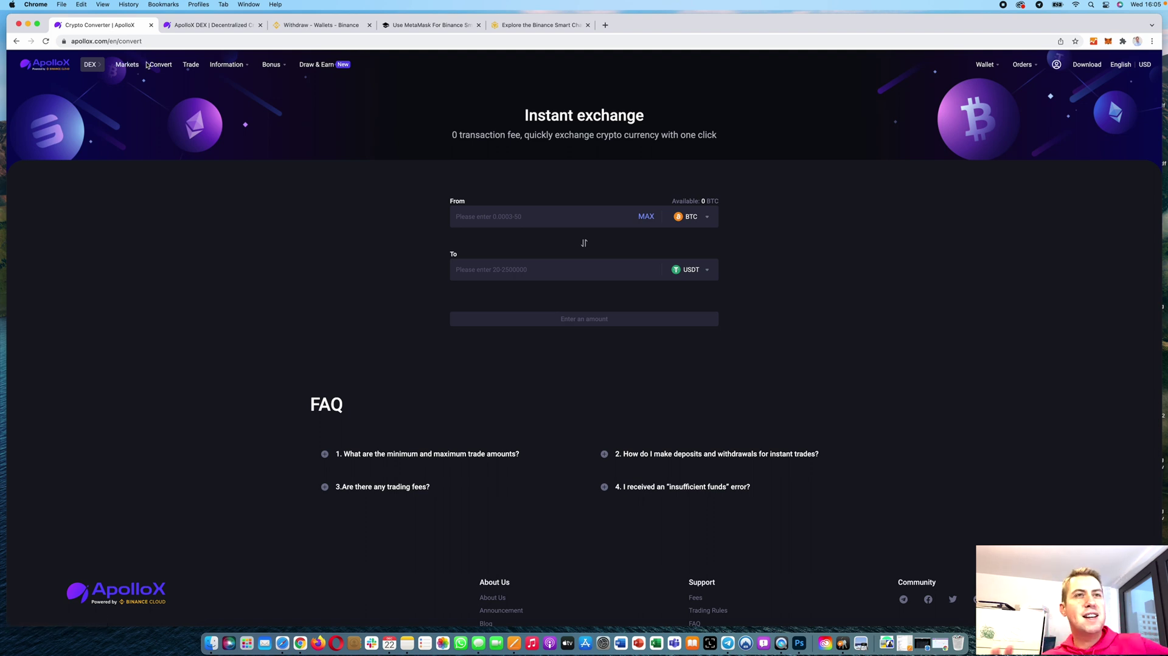
# Step: From Wallet Overview, fill a MAX USDT Funding transfer, then cancel it without sending
pyautogui.moveTo(985, 65)
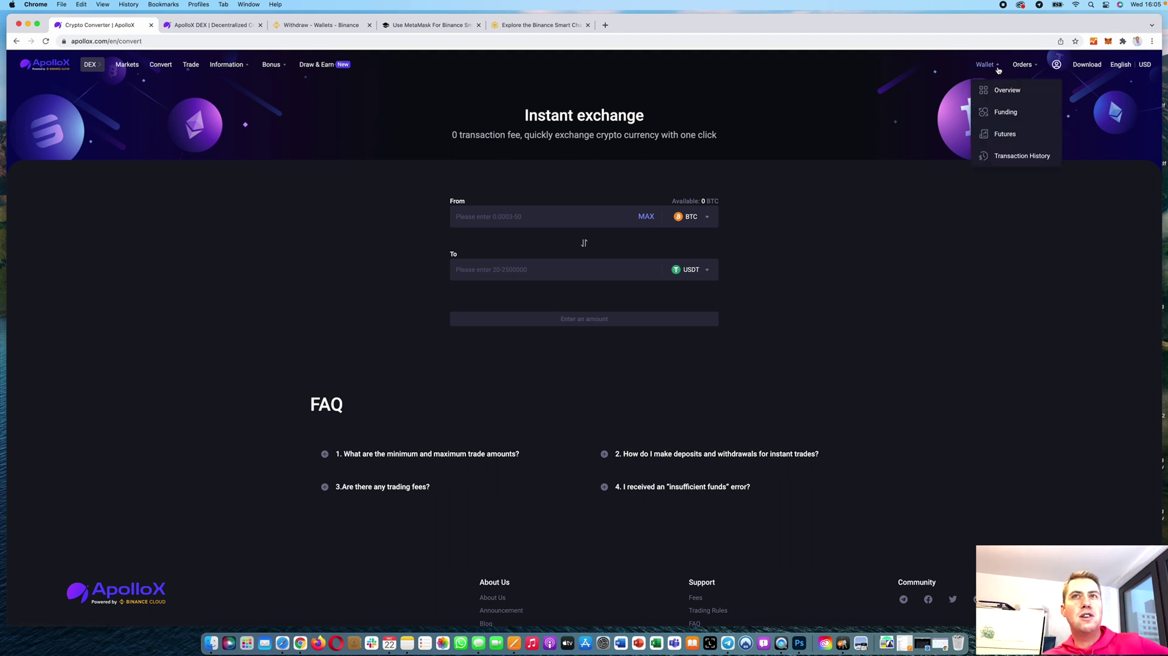
pyautogui.click(998, 91)
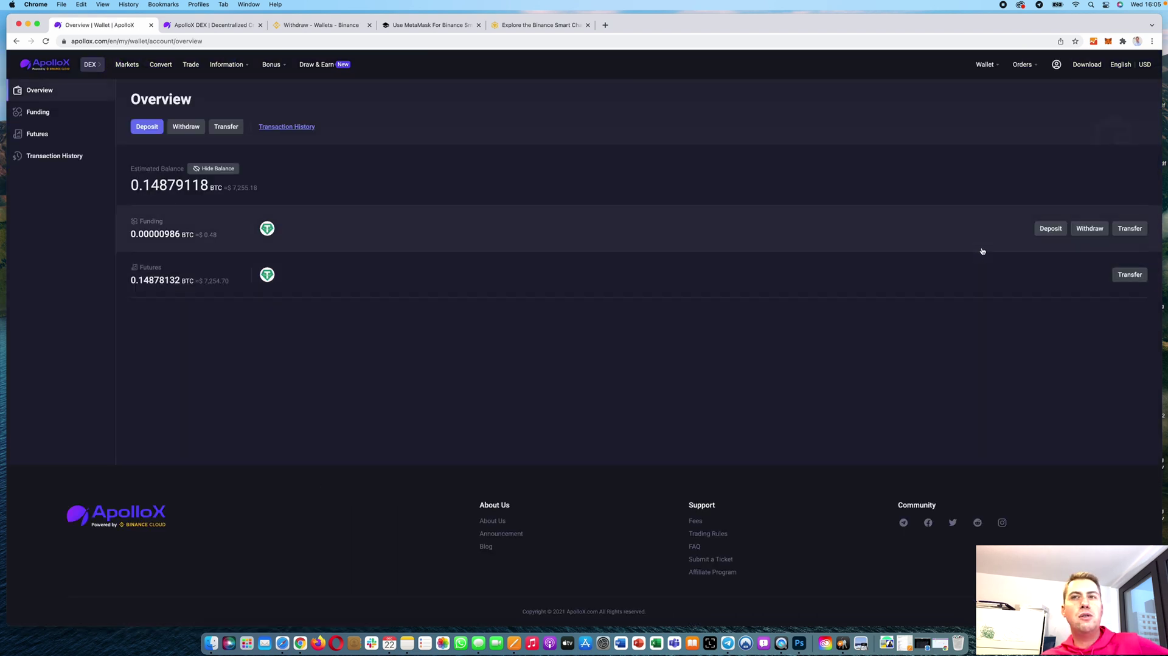
pyautogui.click(1130, 229)
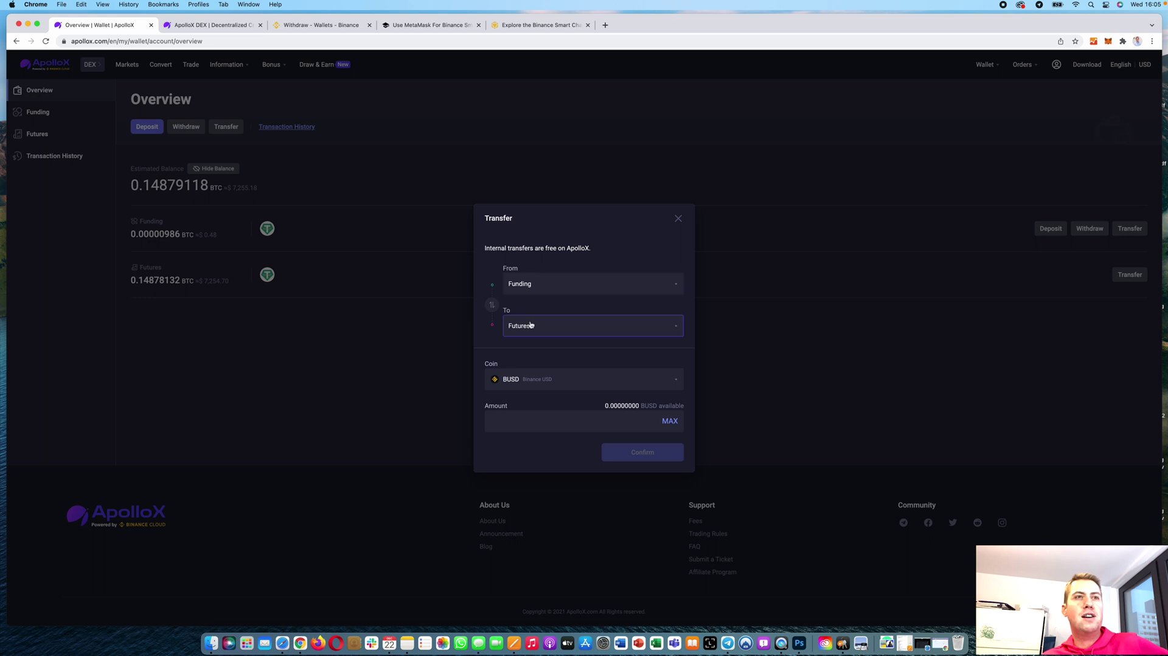
pyautogui.click(630, 385)
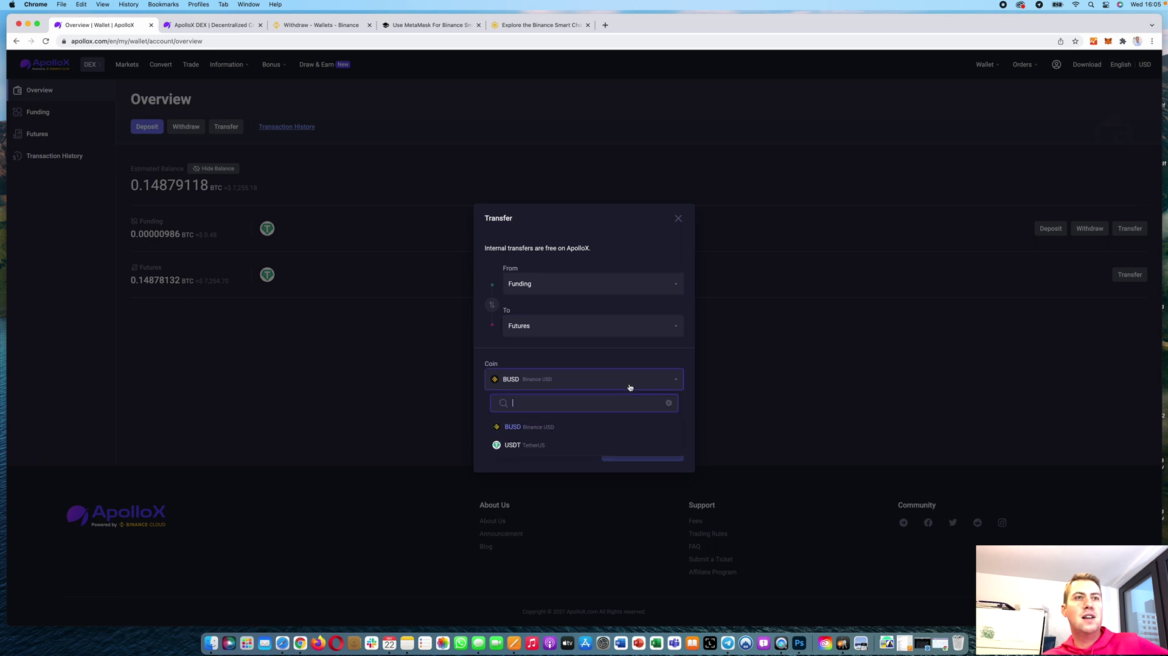
pyautogui.click(553, 445)
pyautogui.click(669, 420)
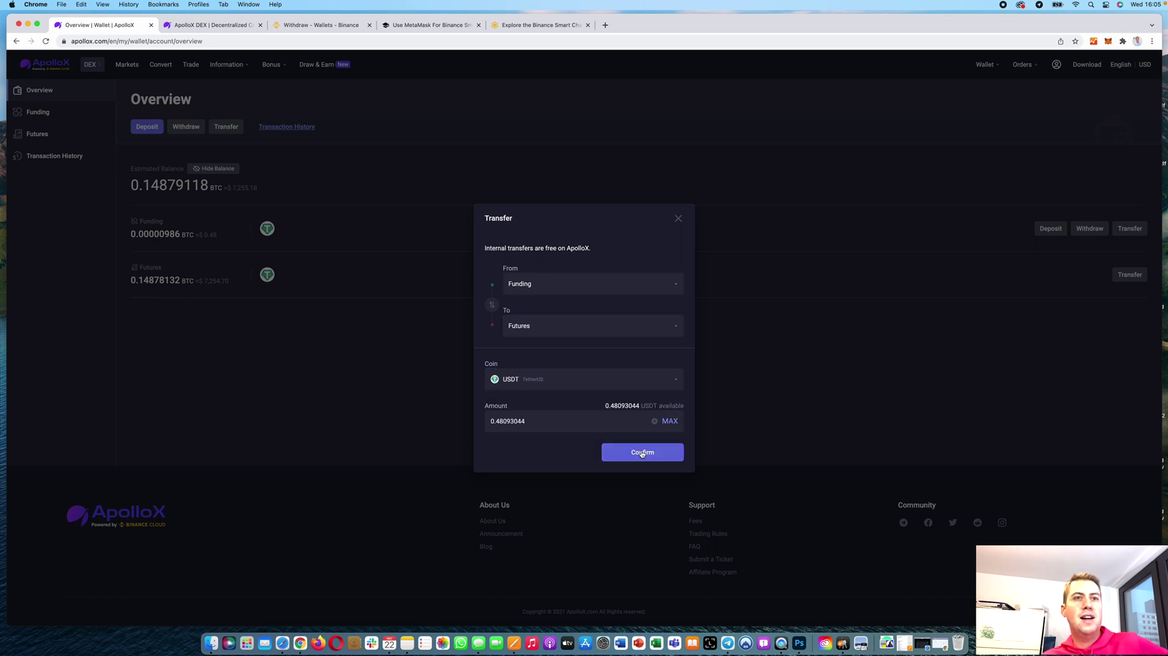
pyautogui.click(679, 219)
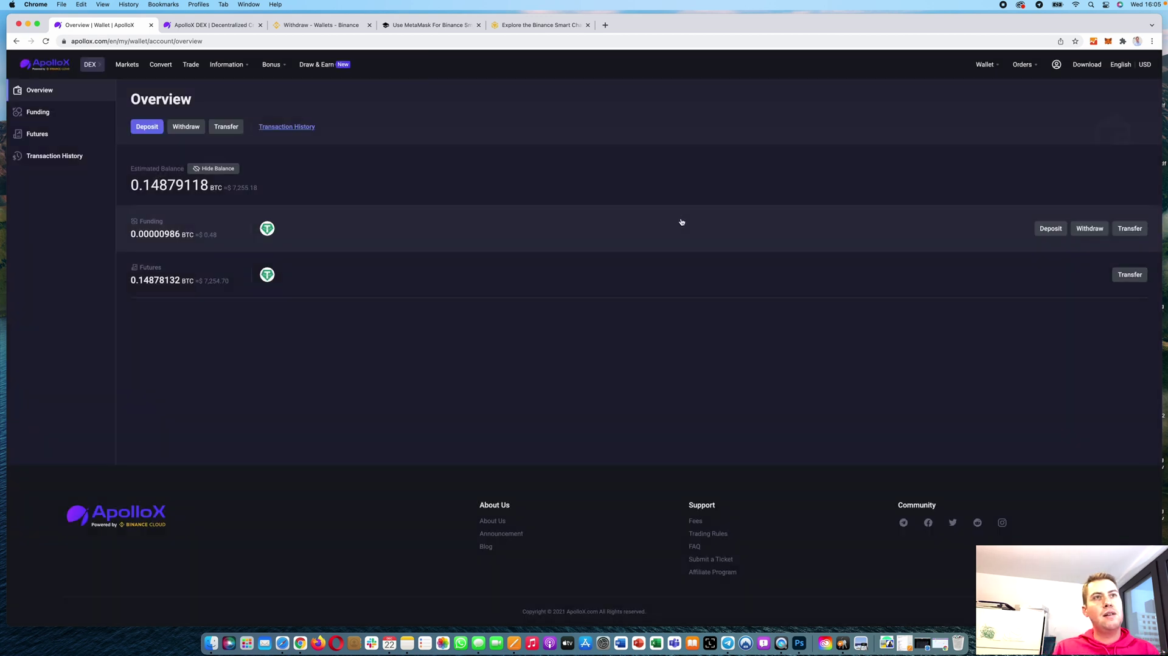
# Step: Open Markets and scroll through the Futures Markets list of perpetual pairs
pyautogui.click(128, 67)
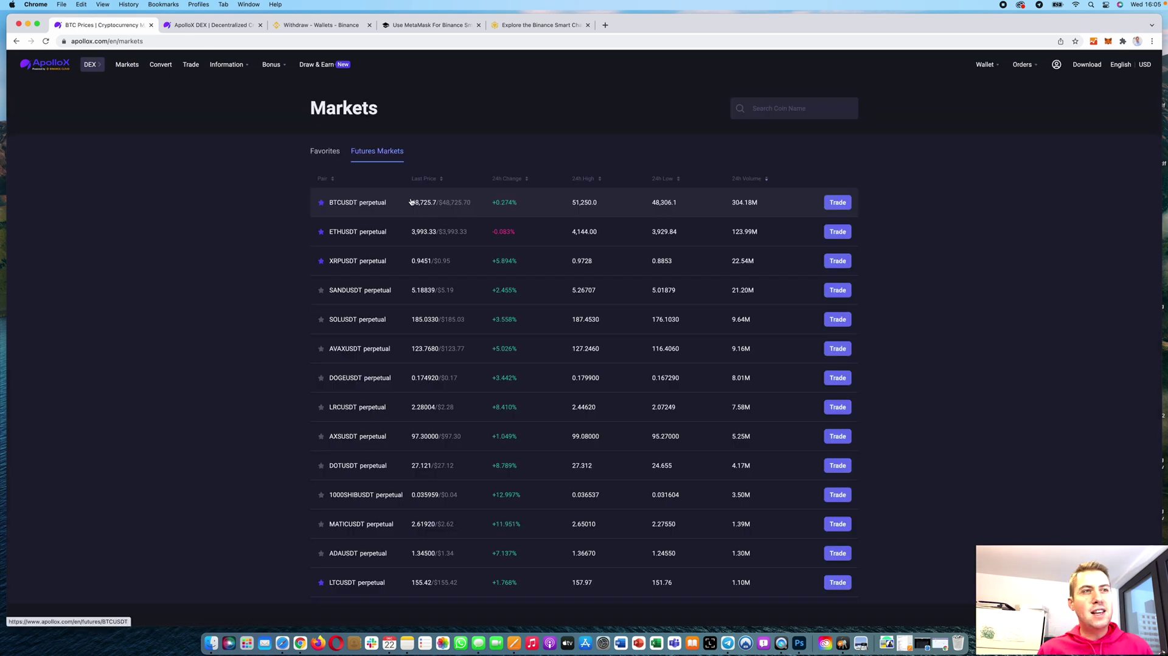
pyautogui.scroll(-3, 383, 304)
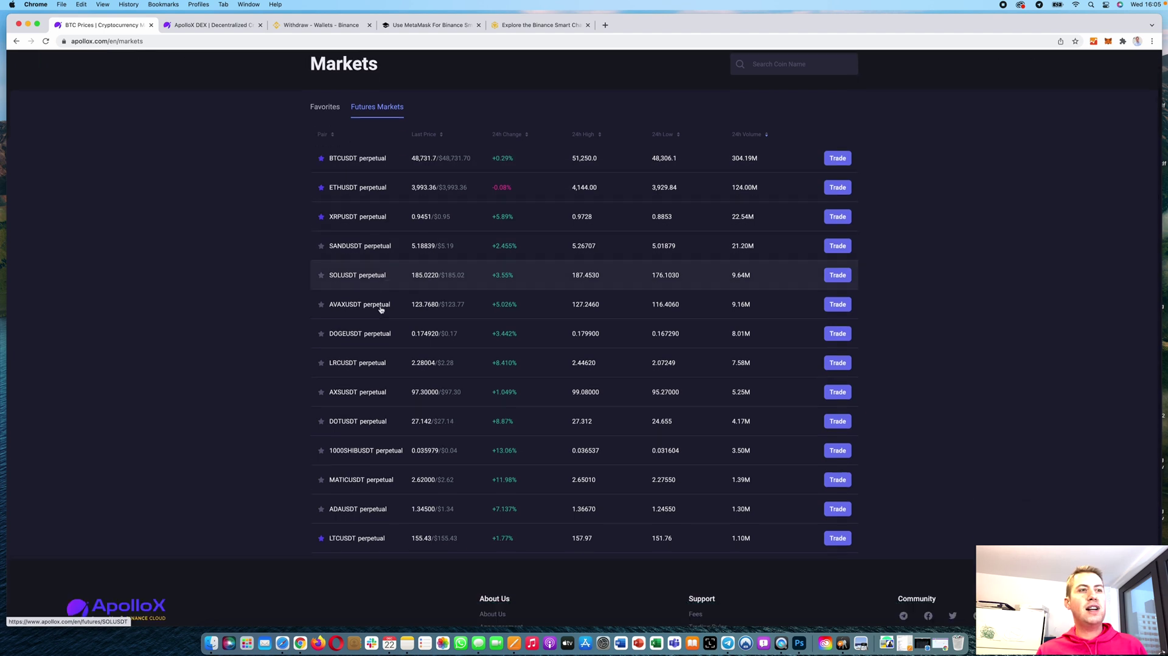
pyautogui.scroll(3, 382, 307)
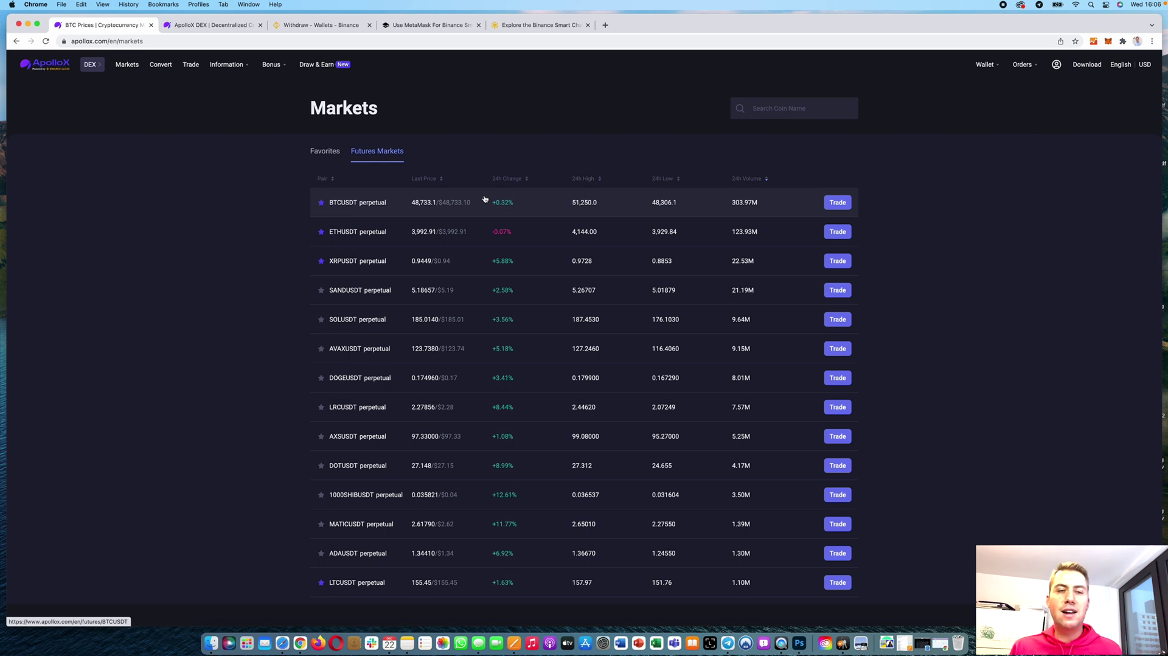
pyautogui.scroll(-1, 427, 267)
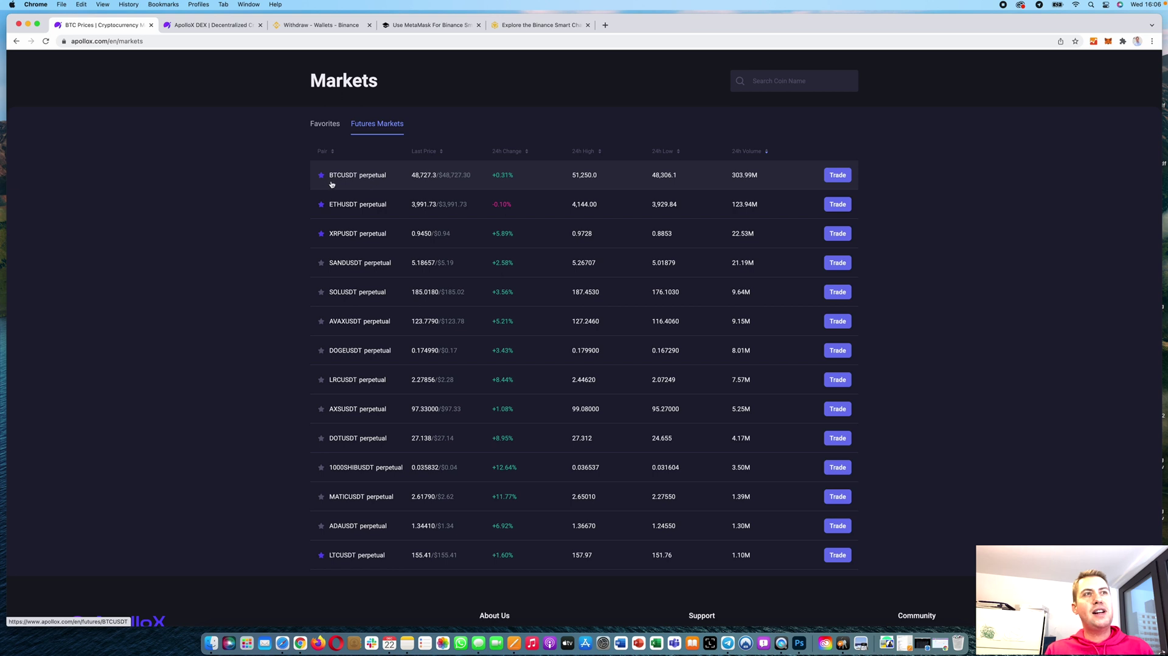
# Step: Open the BTCUSDT perpetual trading page and switch its chart to 15m candles, zoomed out
pyautogui.click(840, 176)
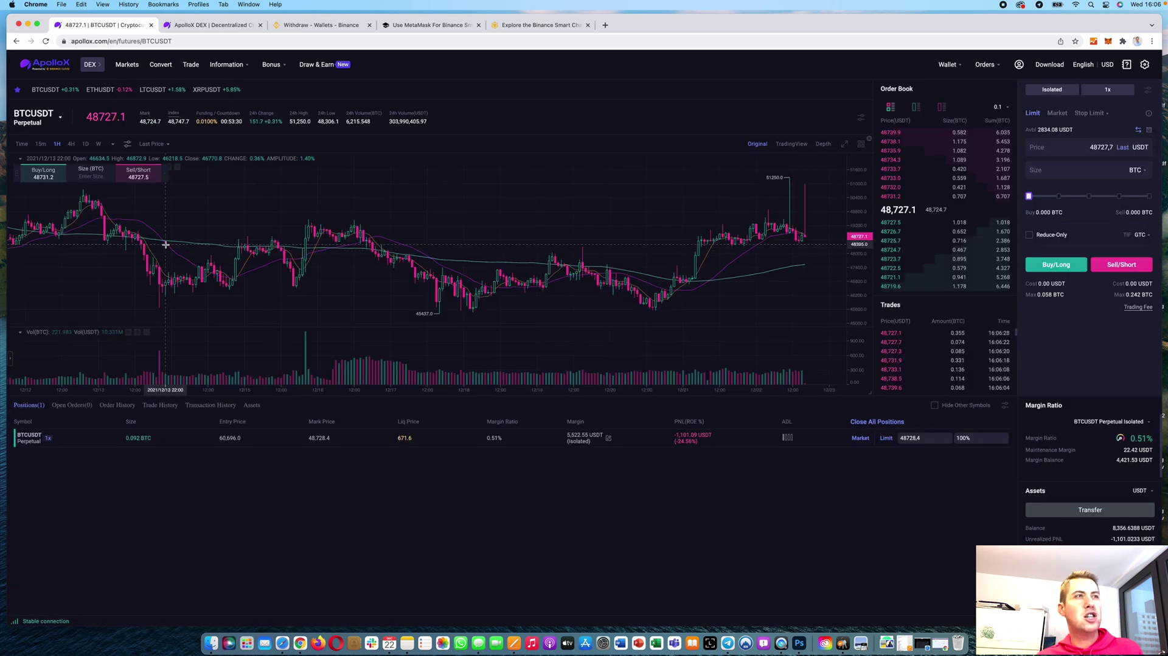
pyautogui.scroll(2, 711, 242)
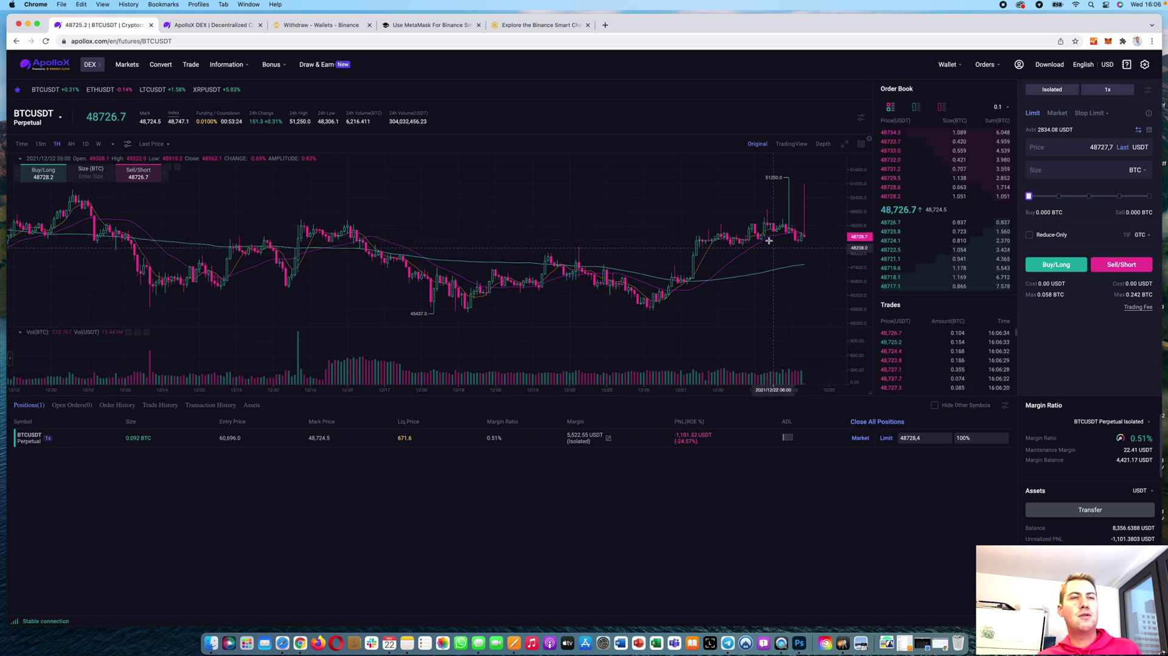
pyautogui.click(41, 145)
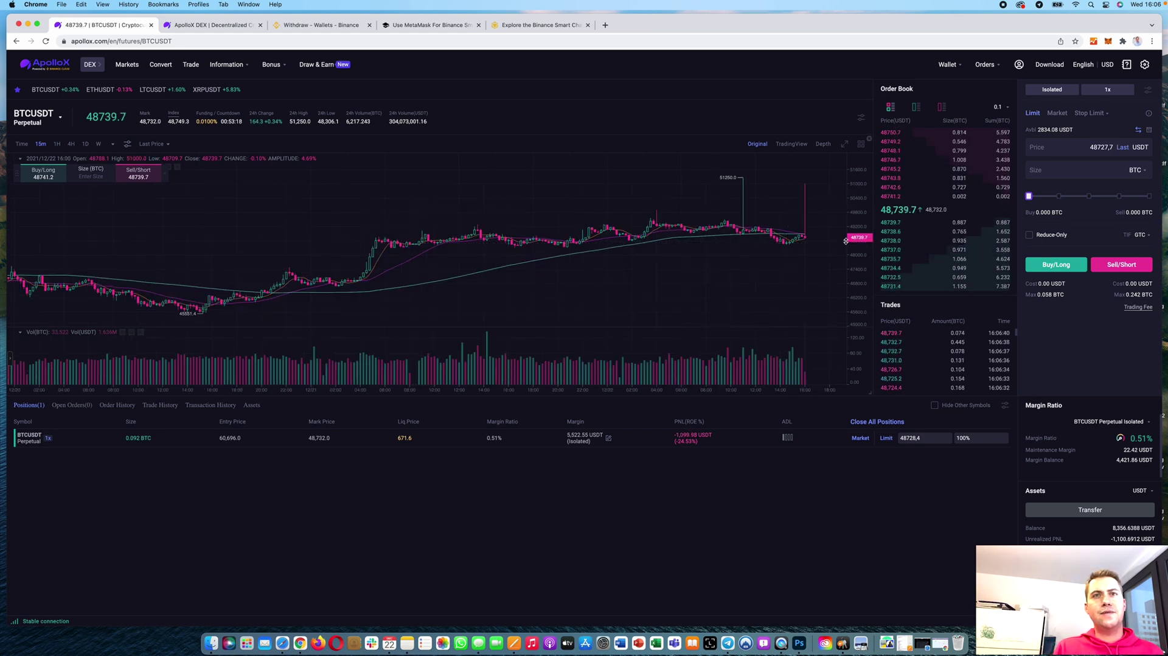
pyautogui.scroll(-3, 572, 301)
pyautogui.scroll(-2, 577, 300)
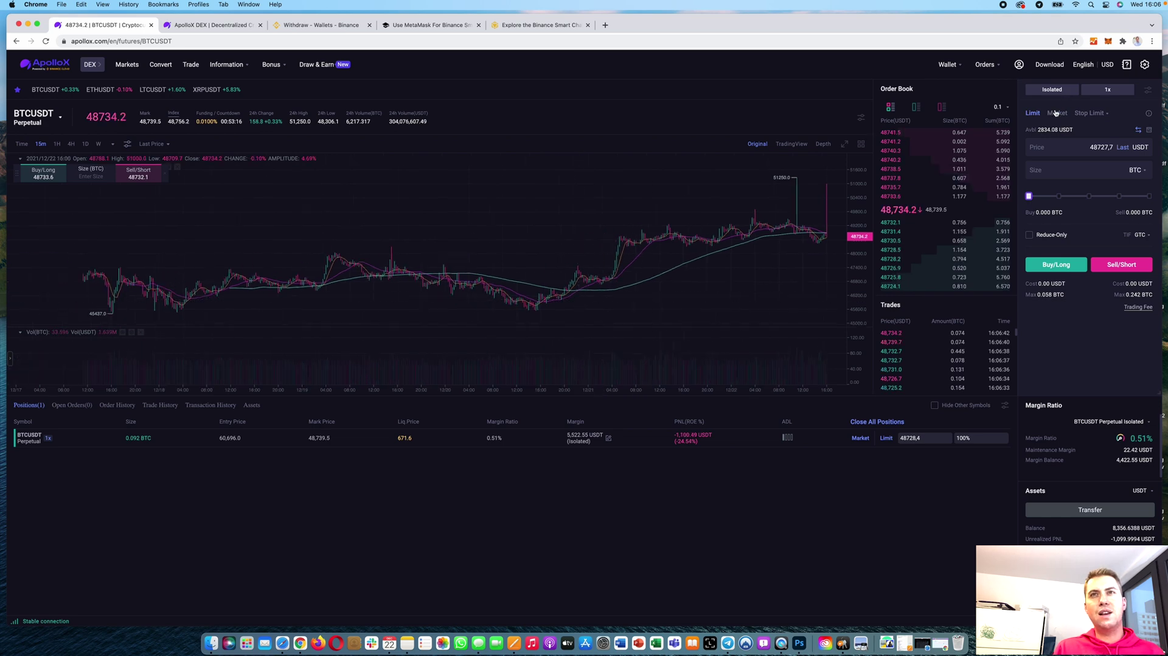
pyautogui.hscroll(2, 779, 182)
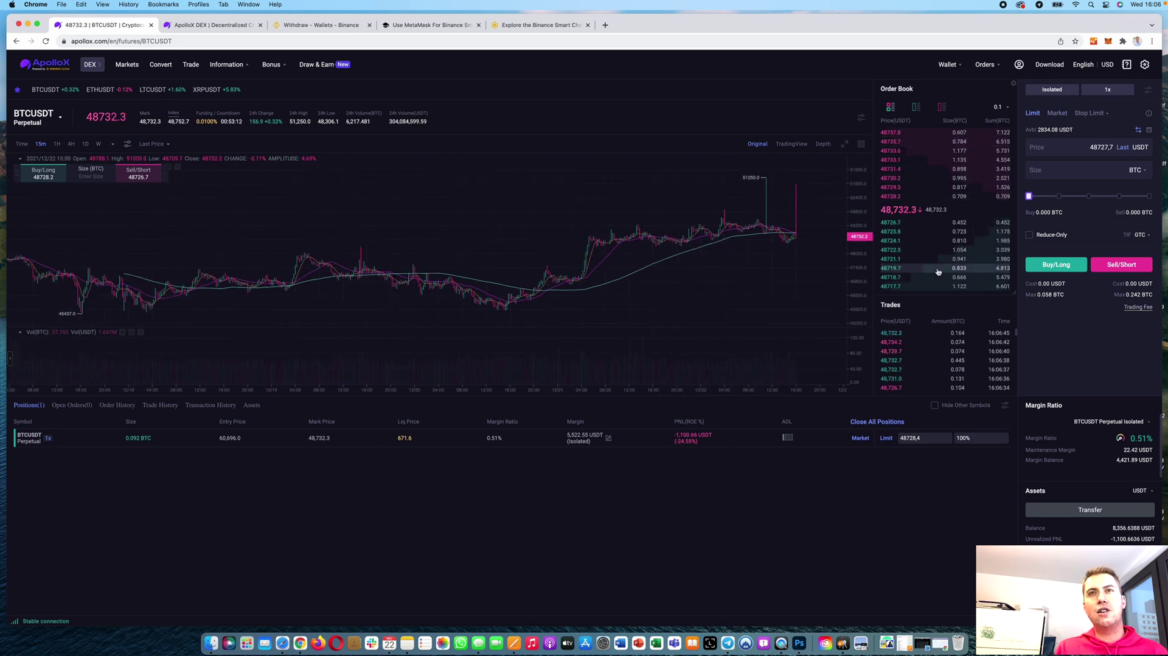
# Step: Check the Isolated margin mode without changing it, then open the 1x Adjust Leverage dialog
pyautogui.click(1055, 89)
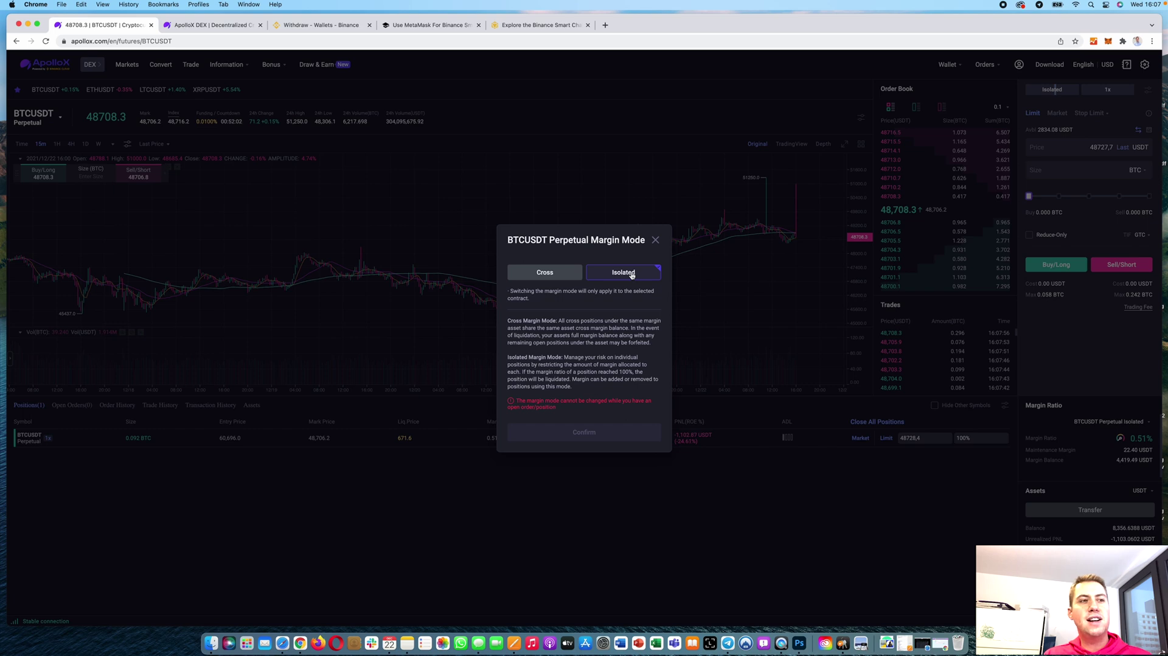
pyautogui.click(655, 242)
pyautogui.click(1092, 90)
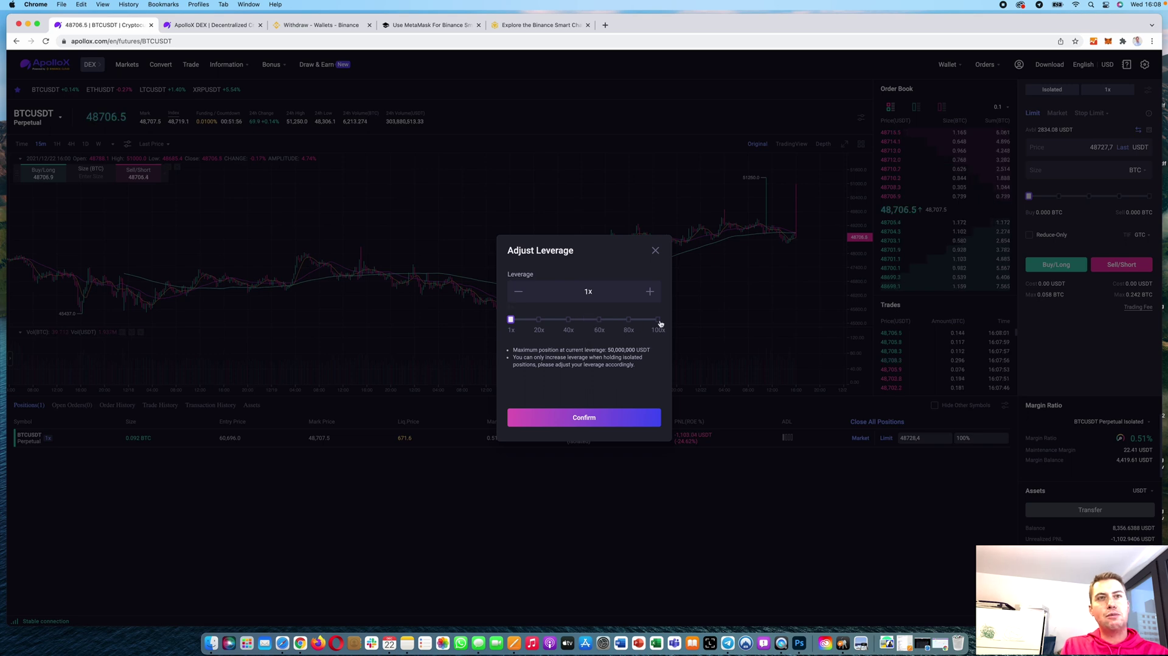
# Step: Try leverage at 100x, 82x, 5x and 3x, then settle on 1x and close the dialog
pyautogui.click(659, 321)
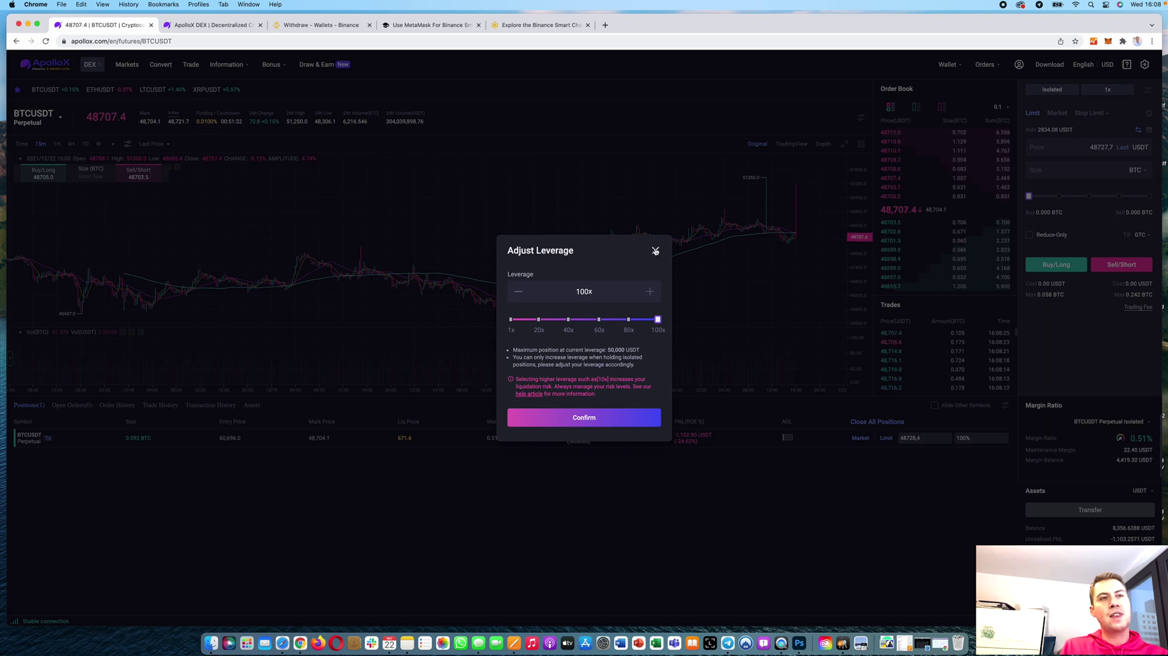
pyautogui.moveTo(658, 319); pyautogui.dragTo(631, 319)
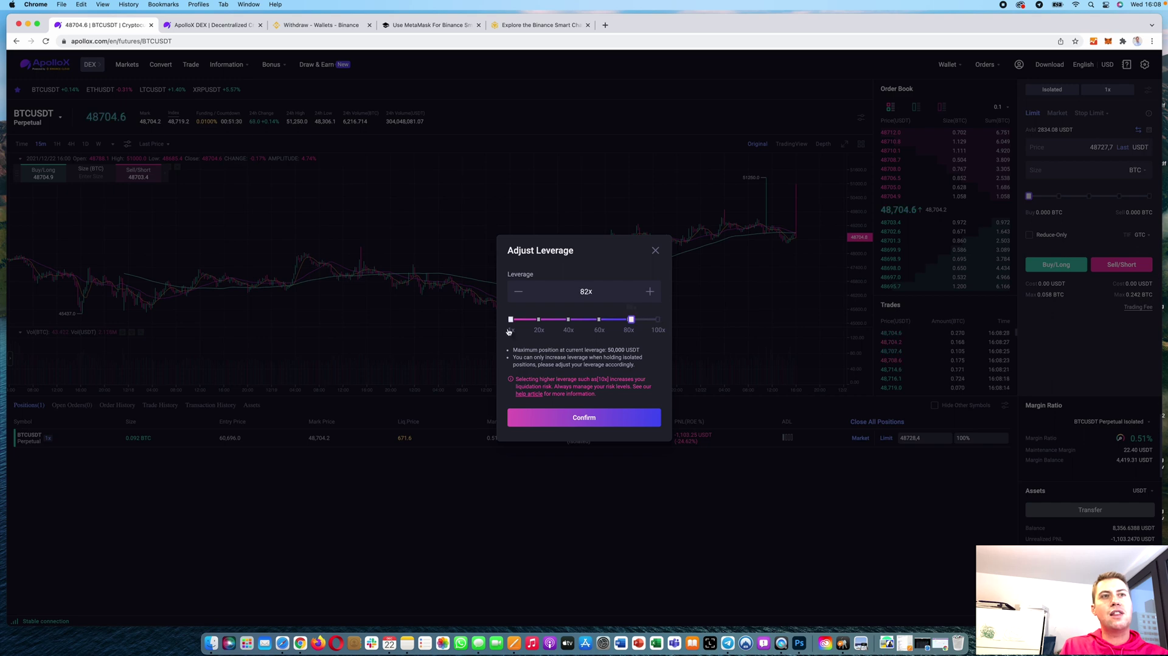
pyautogui.click(516, 320)
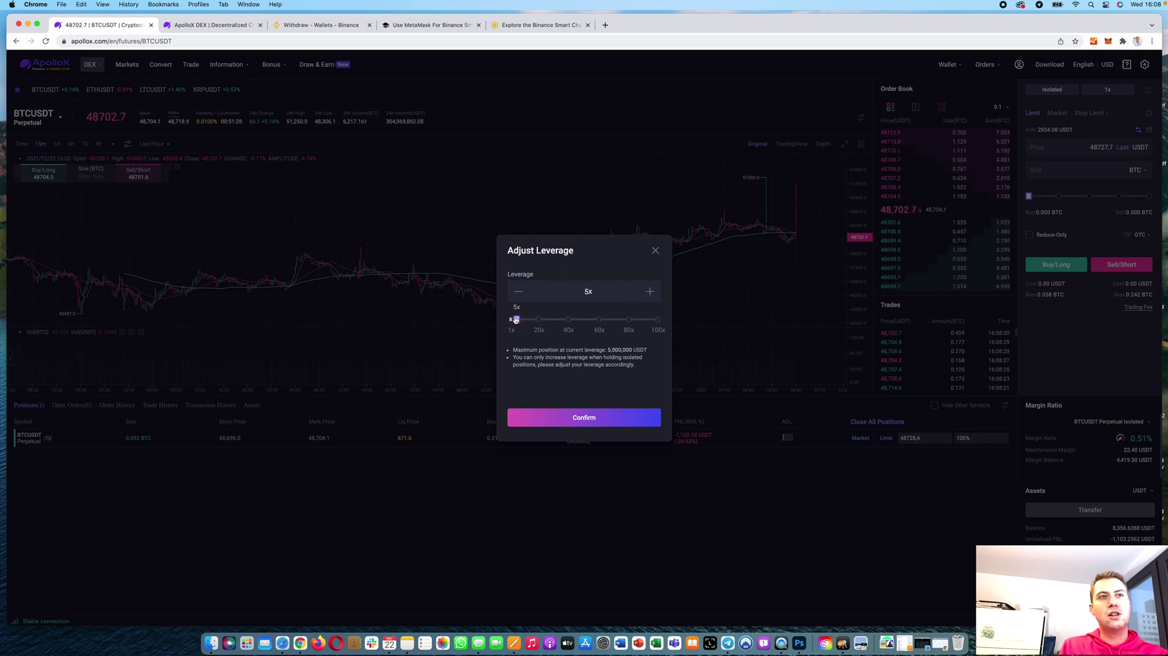
pyautogui.moveTo(516, 319); pyautogui.dragTo(513, 319)
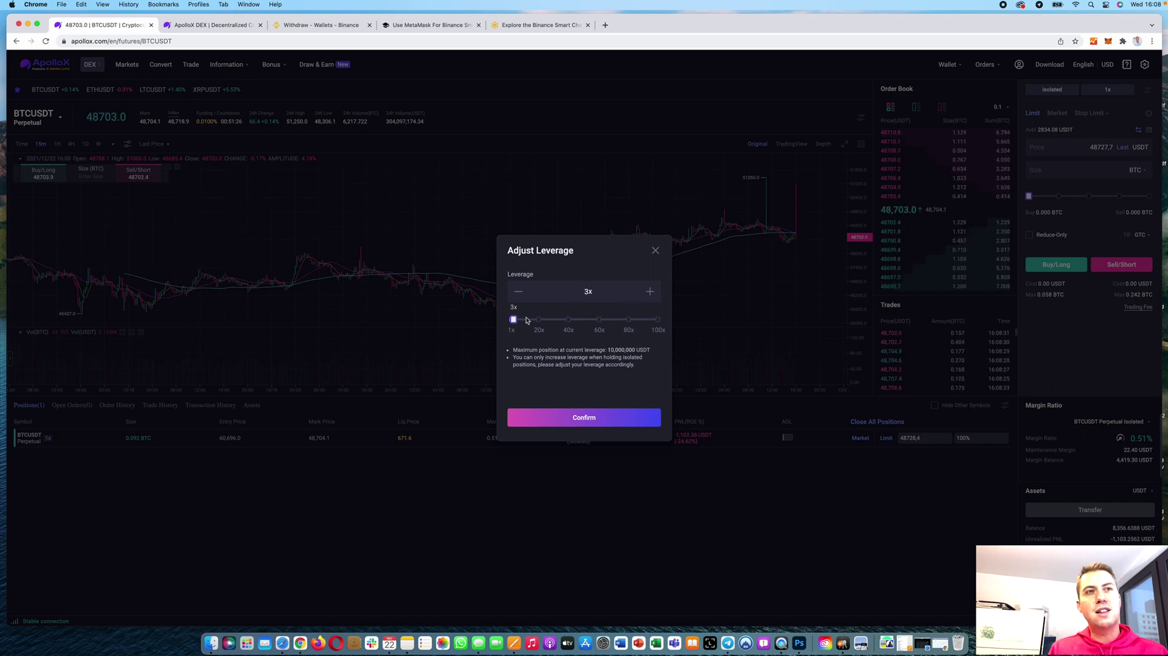
pyautogui.moveTo(513, 319); pyautogui.dragTo(509, 319)
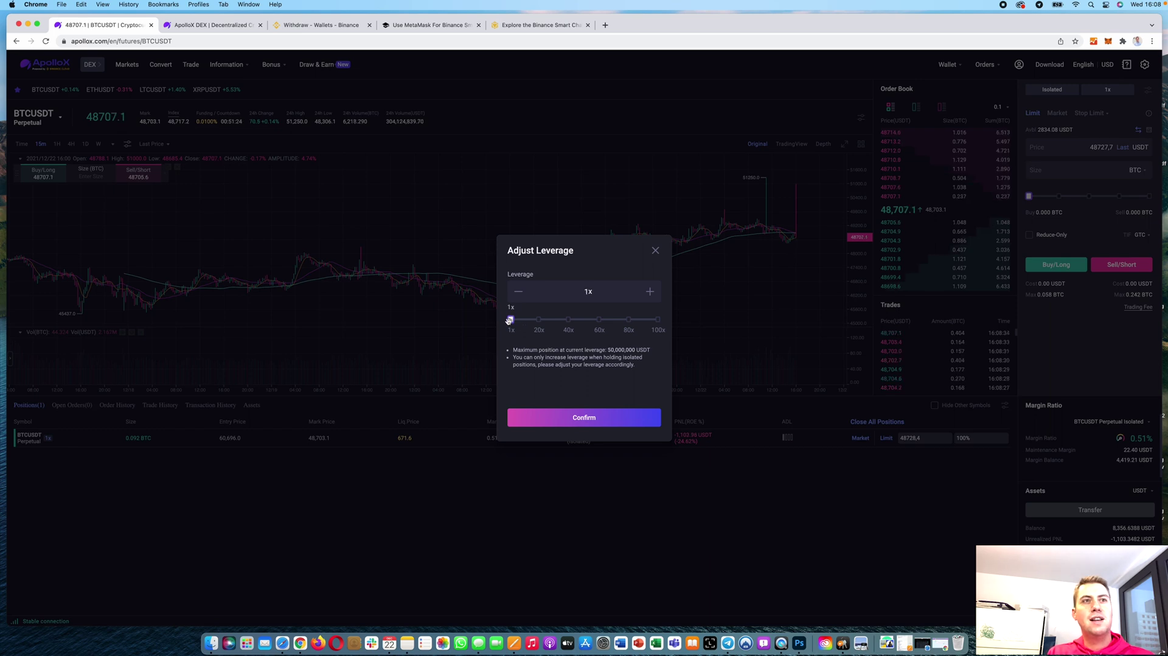
pyautogui.click(654, 251)
# Step: Switch the order form to Market and set the size to 68% of the balance
pyautogui.click(1060, 114)
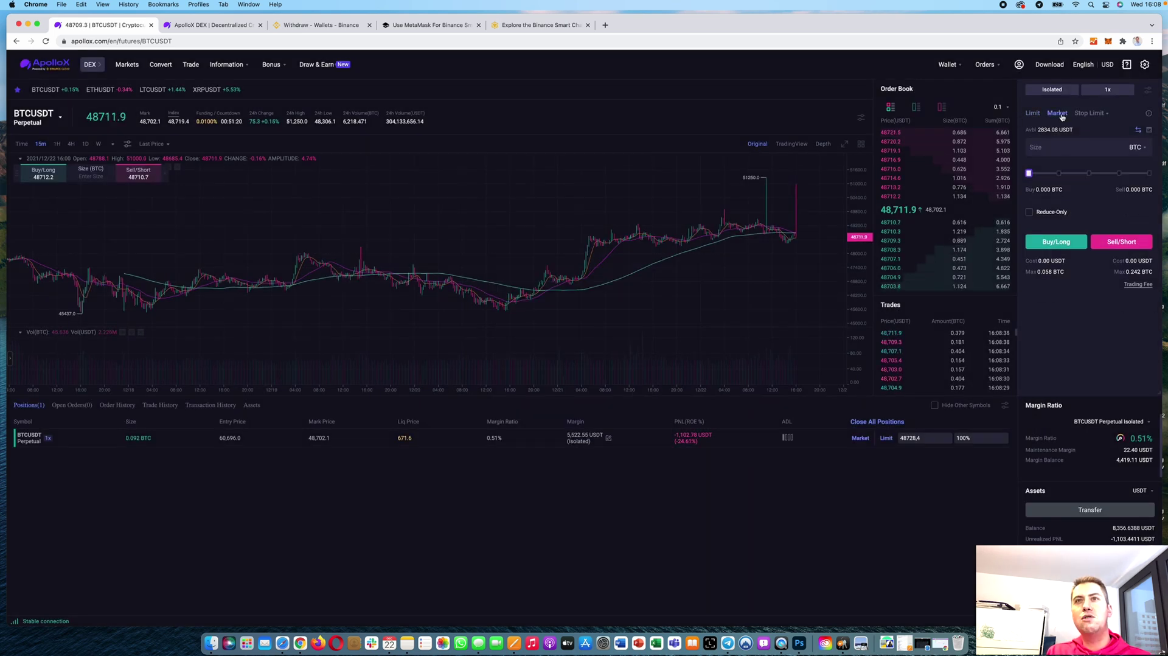
pyautogui.click(1033, 114)
pyautogui.click(1057, 113)
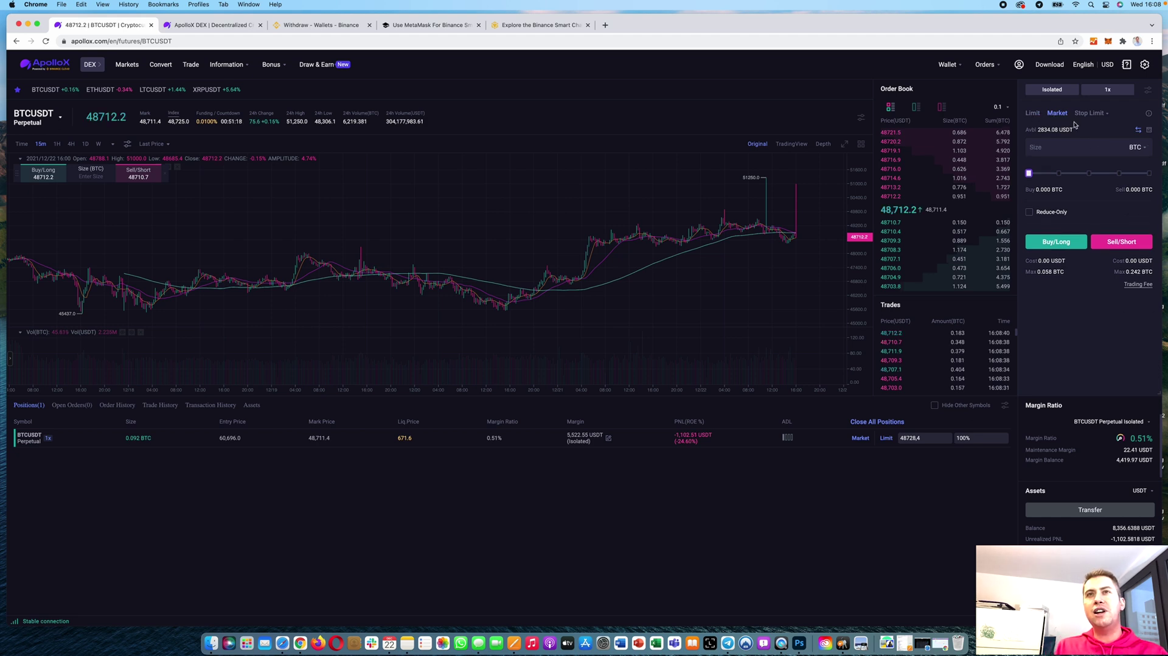
pyautogui.moveTo(1030, 172); pyautogui.dragTo(1150, 172)
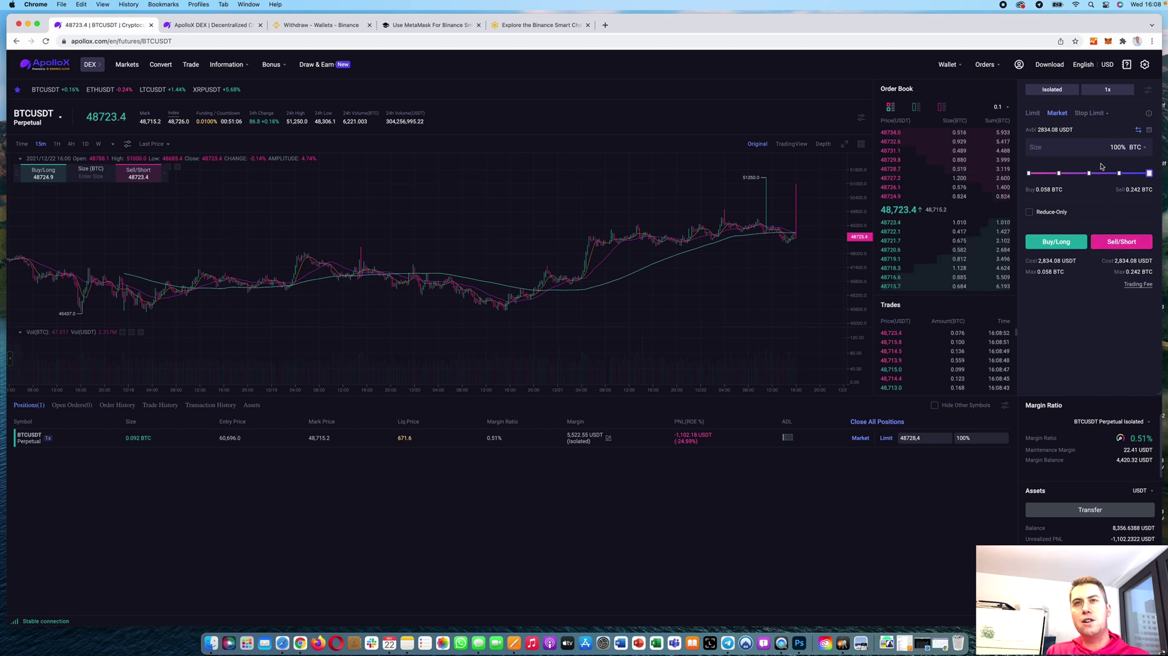
# Step: Place a 0.069 BTC limit Buy/Long at price 40000 and view it under Open Orders
pyautogui.click(1032, 113)
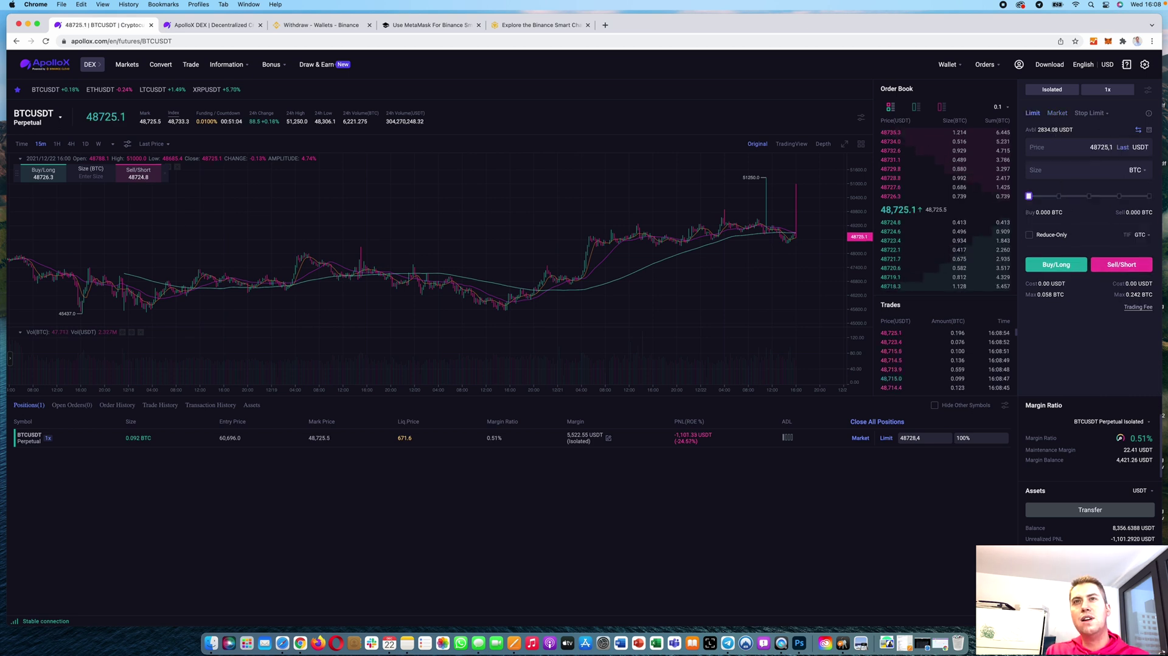
pyautogui.moveTo(1029, 195); pyautogui.dragTo(1147, 196)
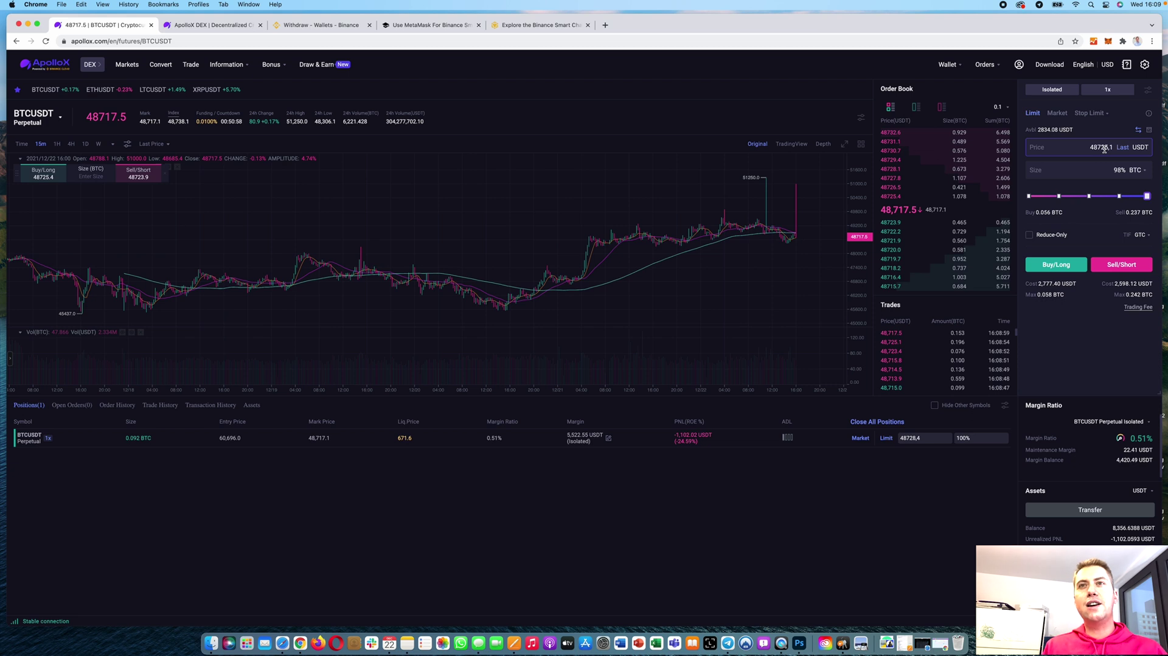
pyautogui.moveTo(1113, 146); pyautogui.dragTo(1091, 146)
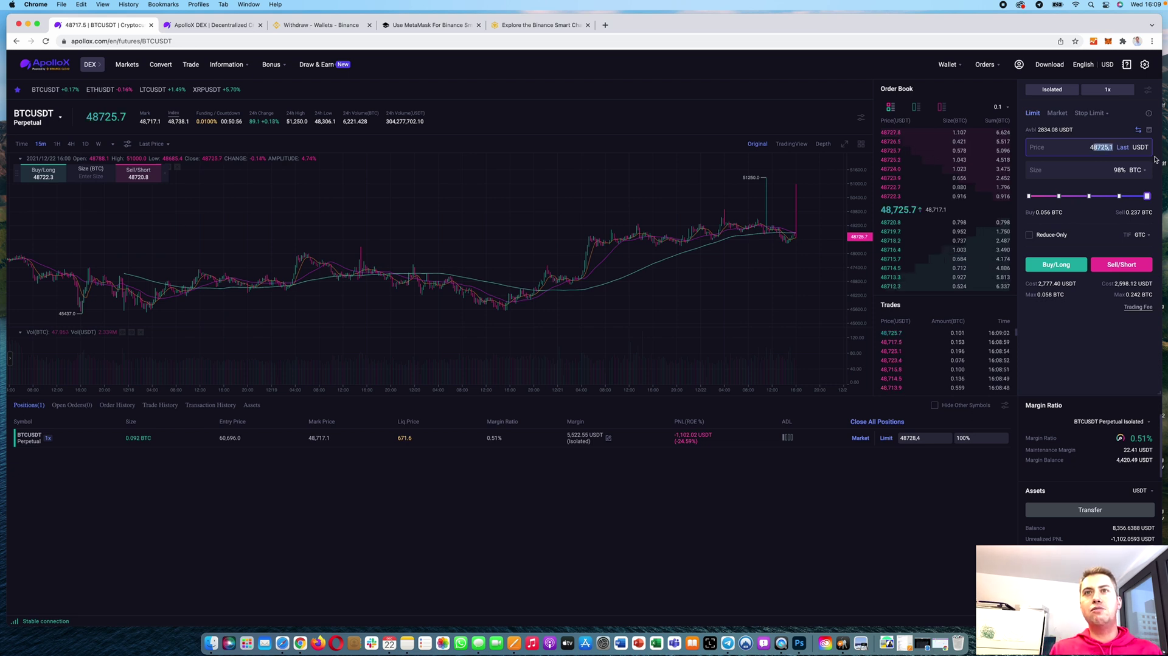
pyautogui.write('40000')
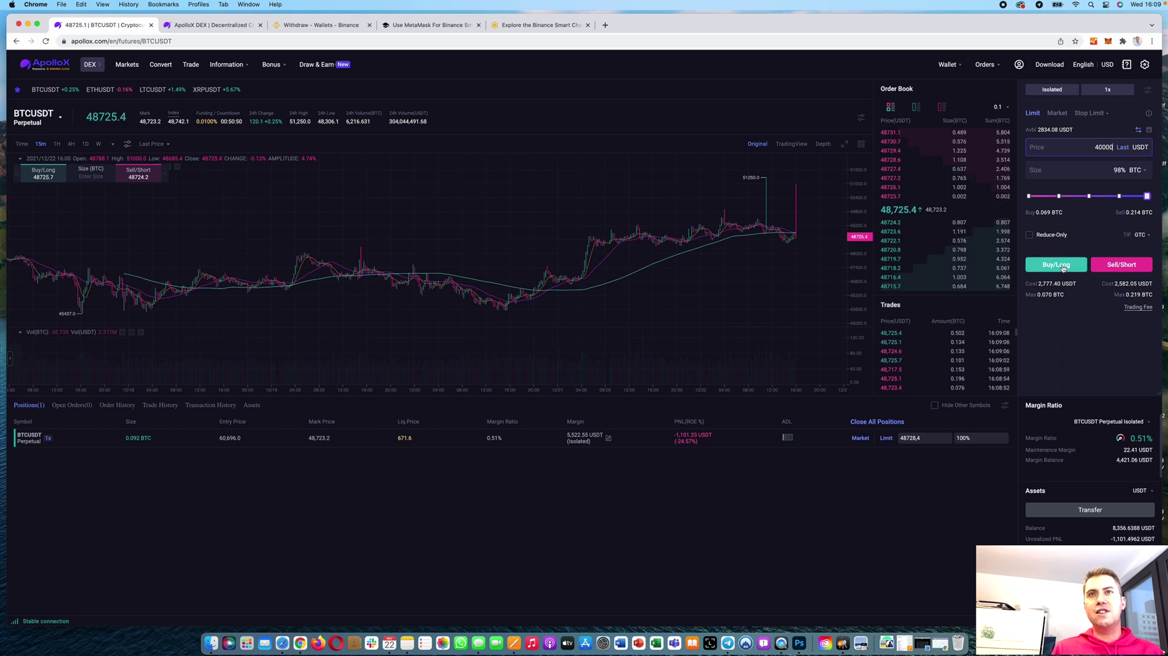
pyautogui.click(1062, 268)
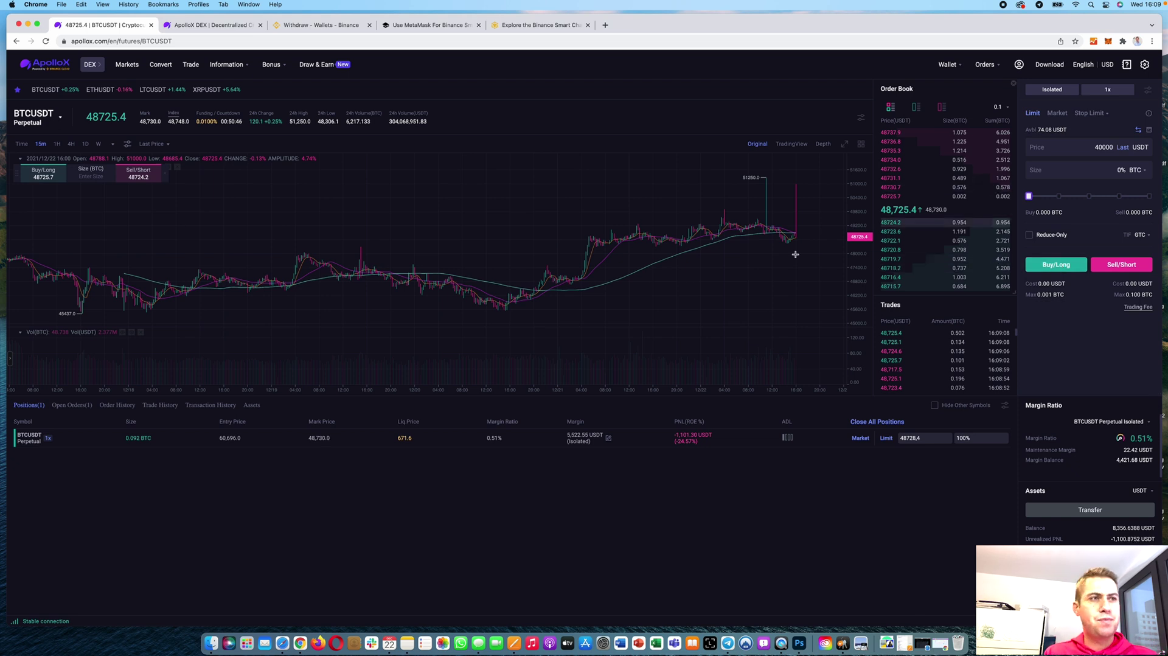
pyautogui.click(89, 407)
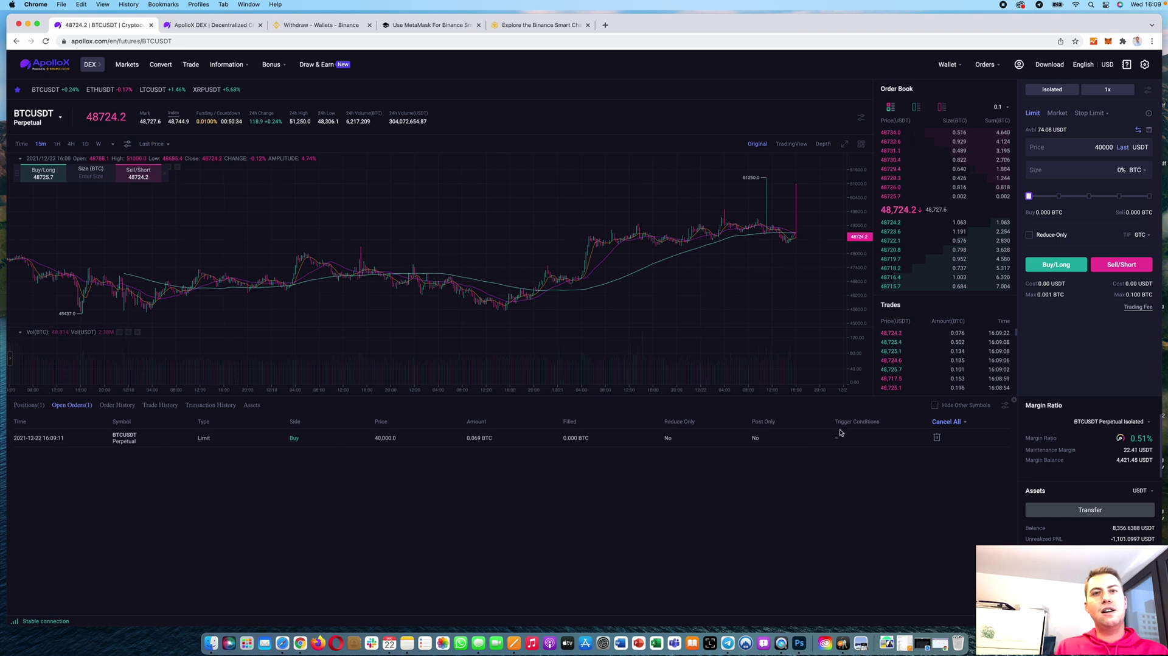
# Step: Cancel the 40,000 BTCUSDT limit buy order from the Open Orders list
pyautogui.click(938, 439)
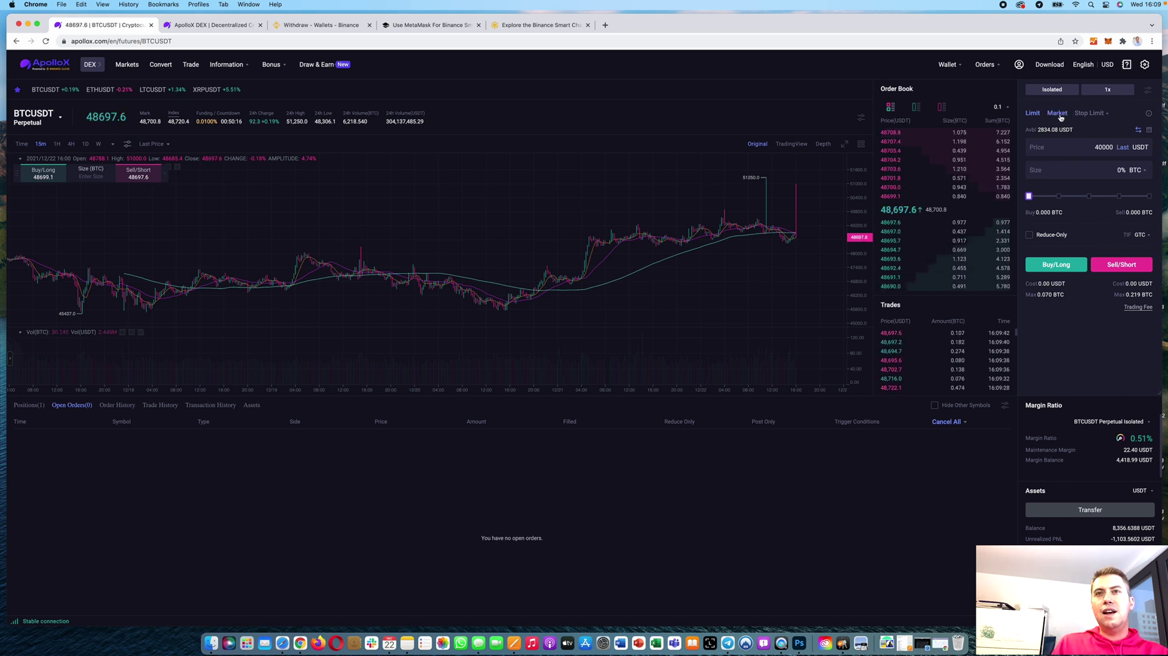
pyautogui.scroll(-1, 567, 375)
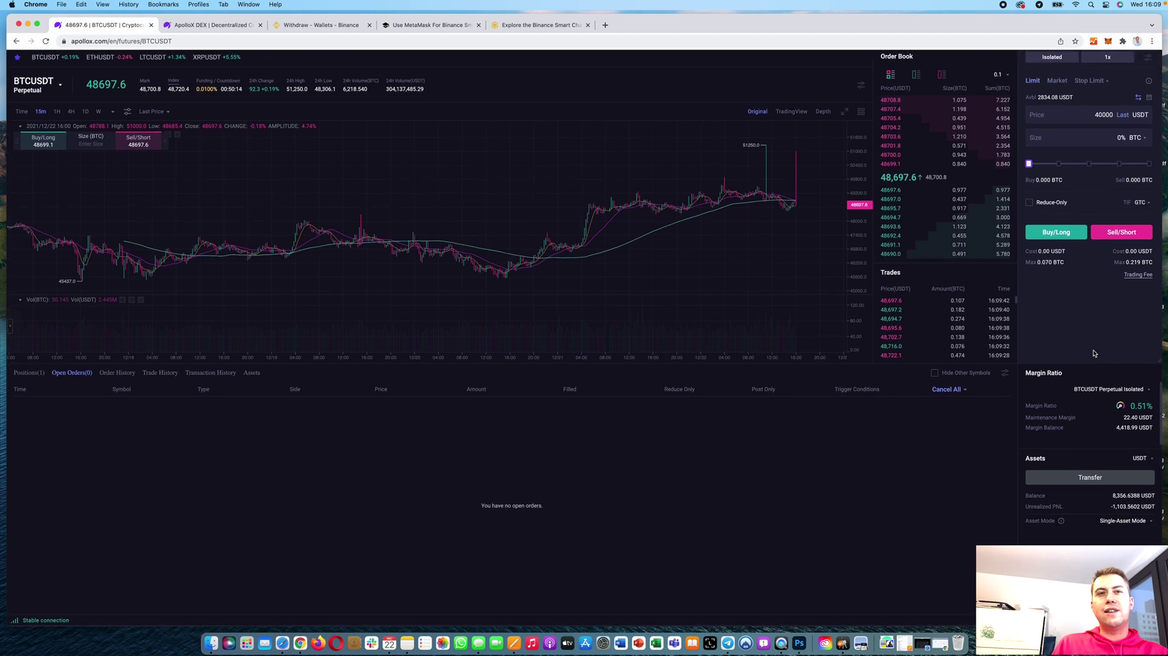
# Step: Show the Positions tab listing the 0.092 BTC BTCUSDT isolated position
pyautogui.click(29, 374)
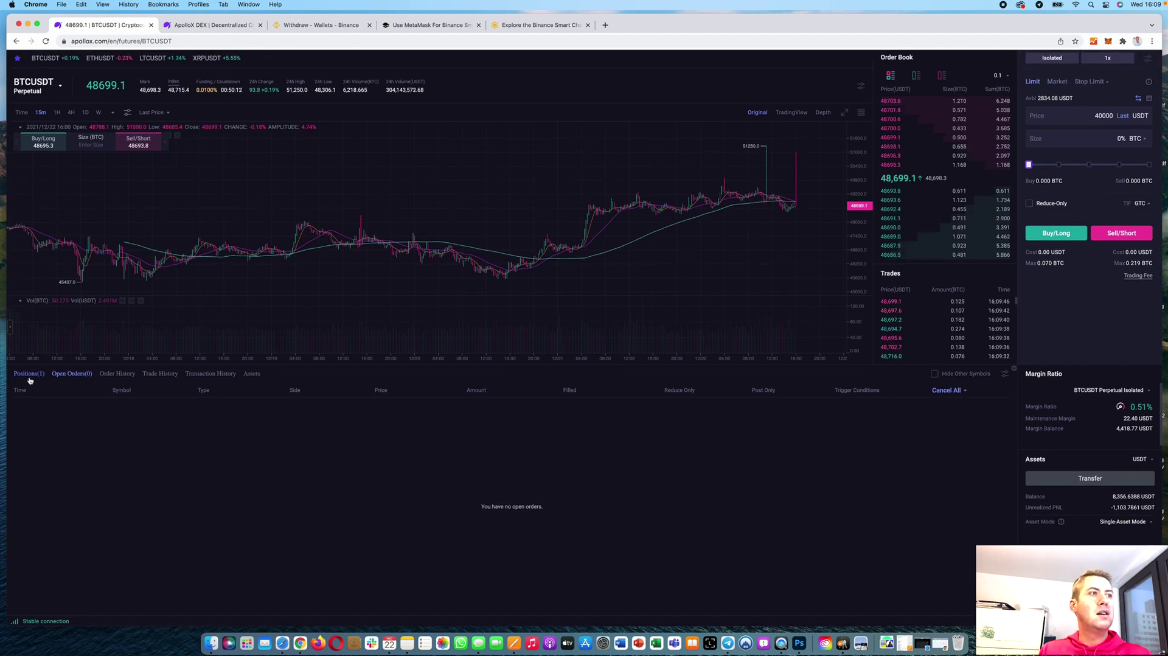
pyautogui.scroll(1, 52, 416)
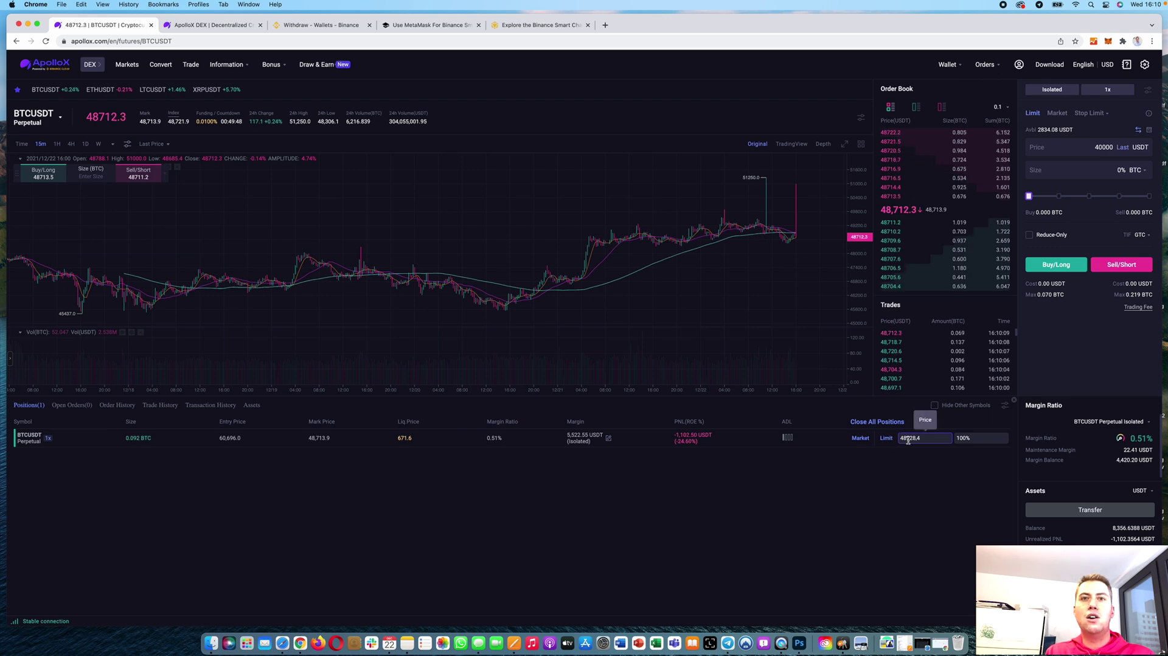
pyautogui.scroll(-6, 651, 318)
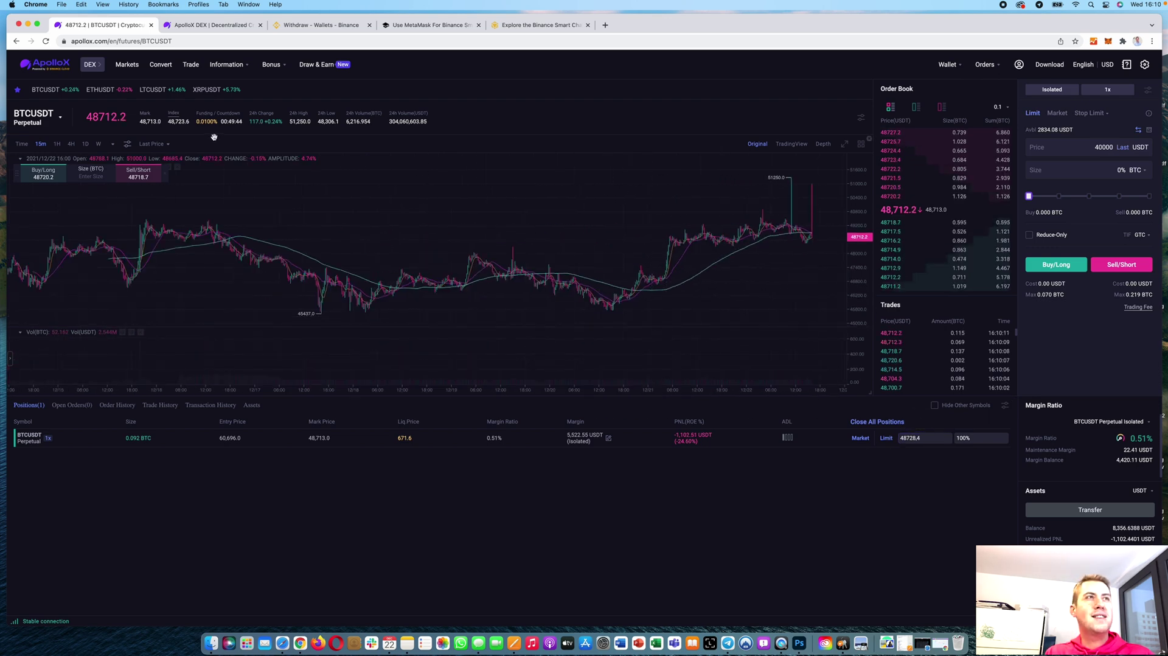
# Step: Launch the ApolloX DEX trading app from its landing page, then go to the Binance tab
pyautogui.click(207, 26)
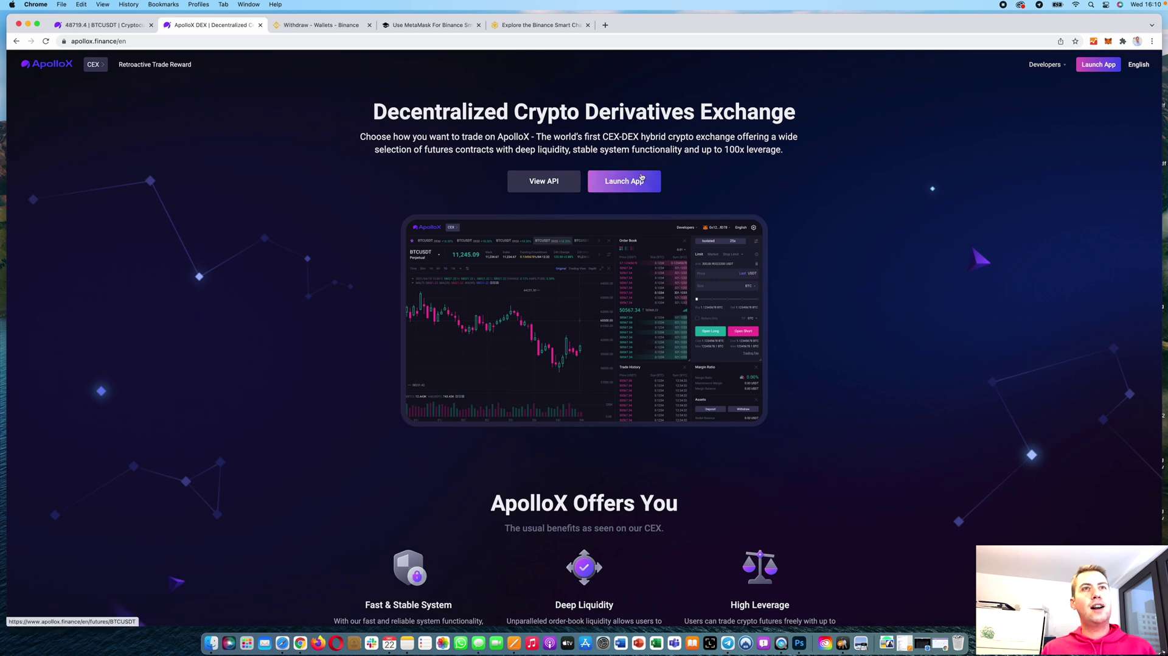
pyautogui.click(636, 185)
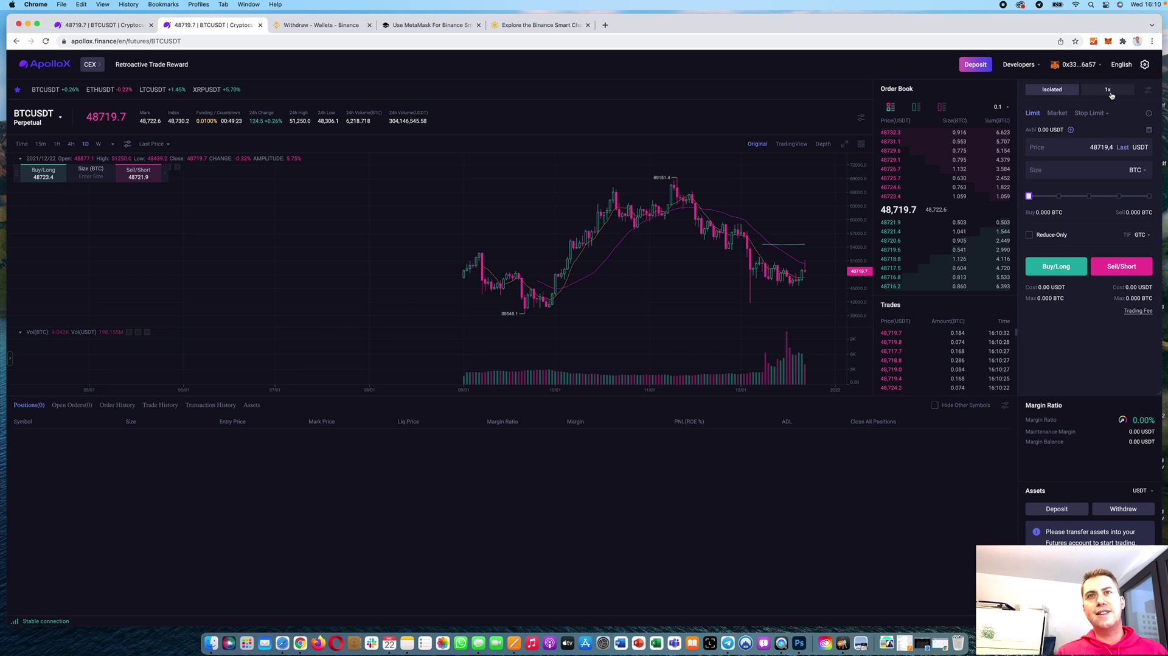
pyautogui.moveTo(1044, 77)
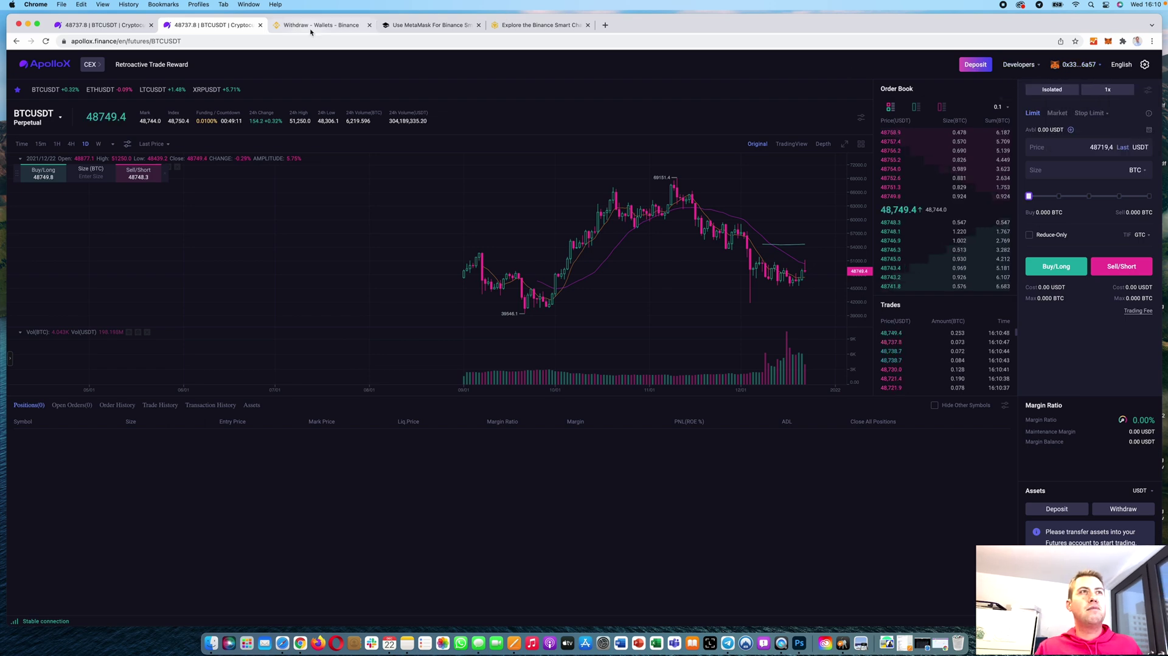
pyautogui.click(341, 31)
# Step: Read the 'Use MetaMask For Binance Smart Chain' guide down to the Mainnet settings, then return to ApolloX
pyautogui.click(413, 30)
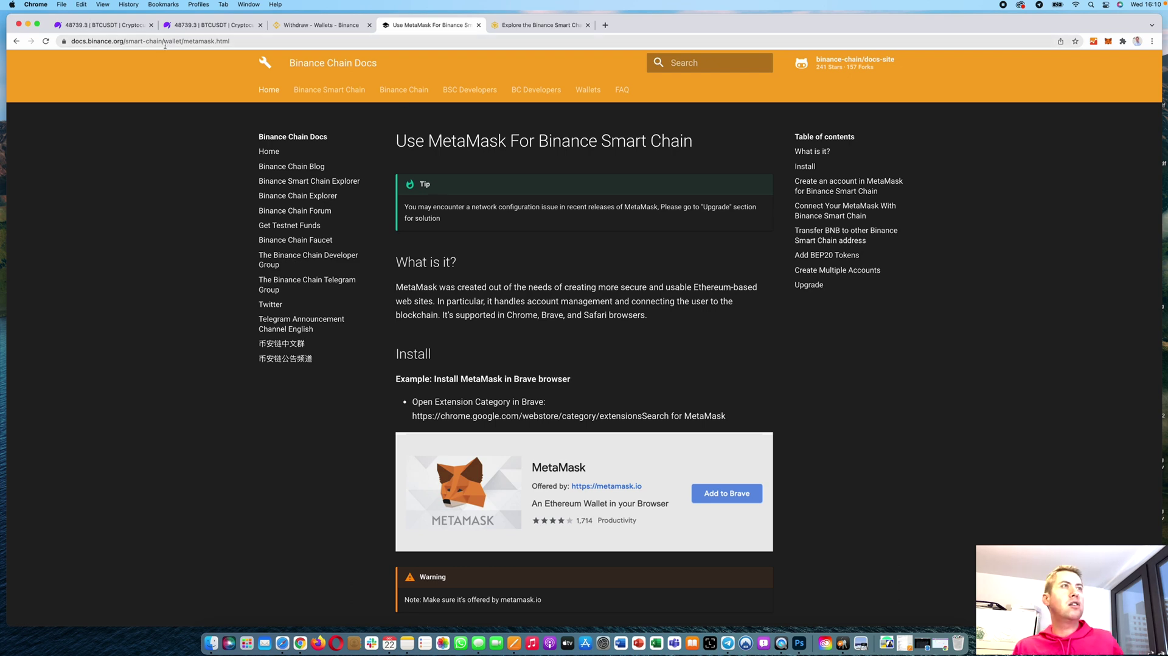
pyautogui.scroll(-5, 535, 218)
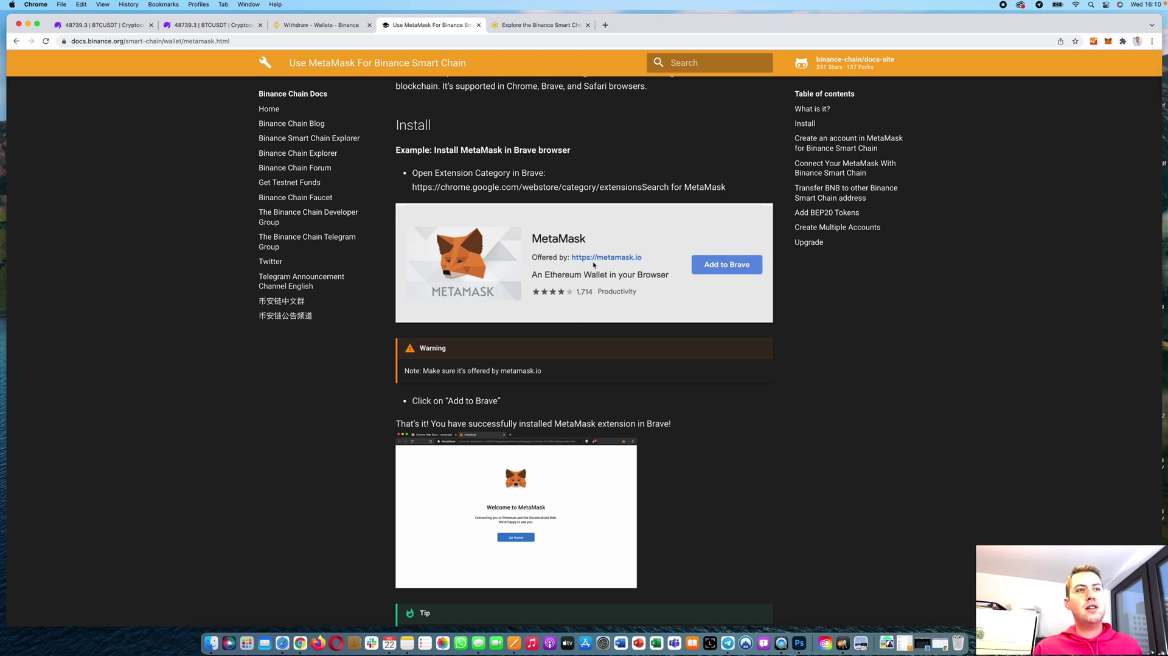
pyautogui.scroll(-12, 593, 265)
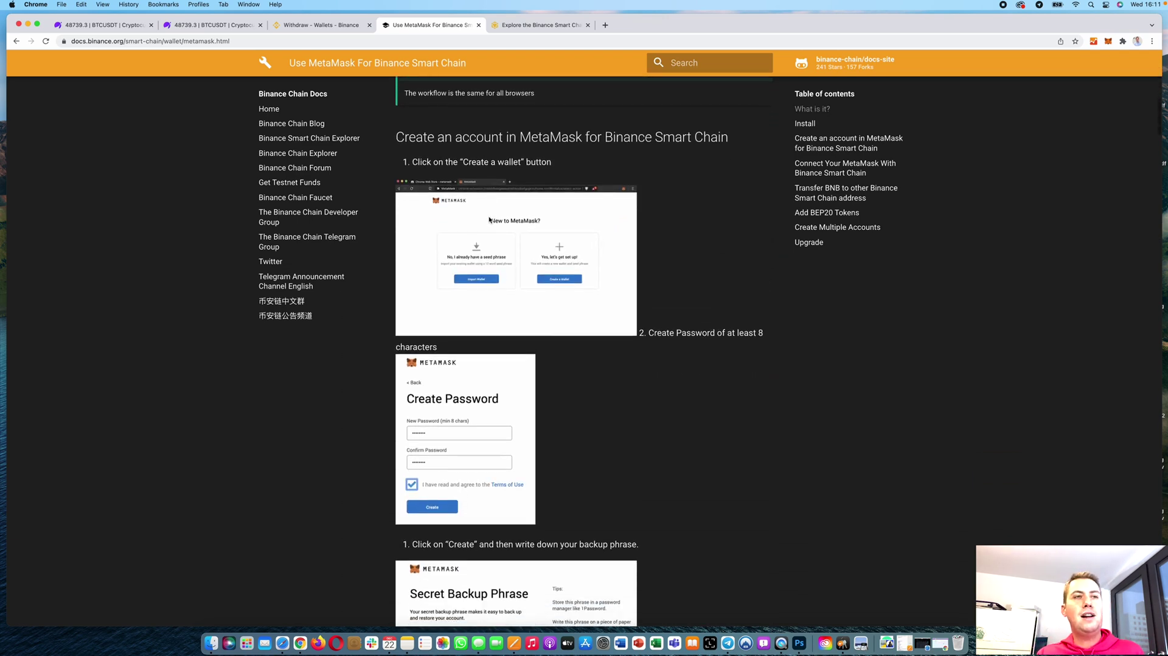
pyautogui.scroll(-1, 490, 221)
pyautogui.scroll(-8, 490, 220)
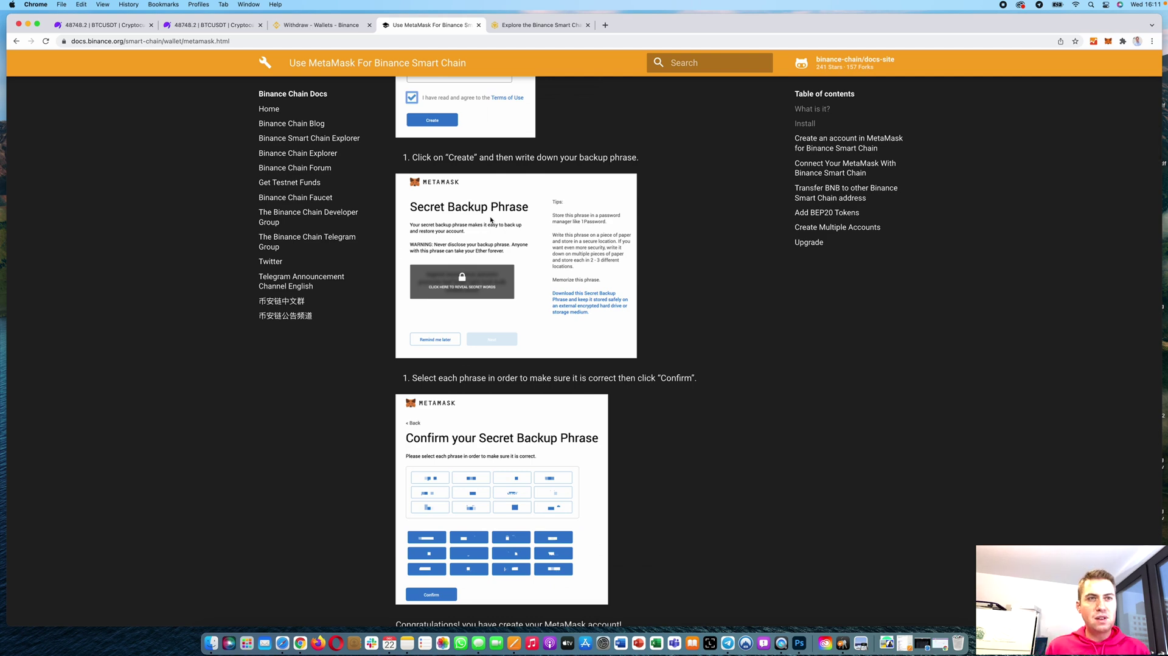
pyautogui.scroll(-8, 490, 217)
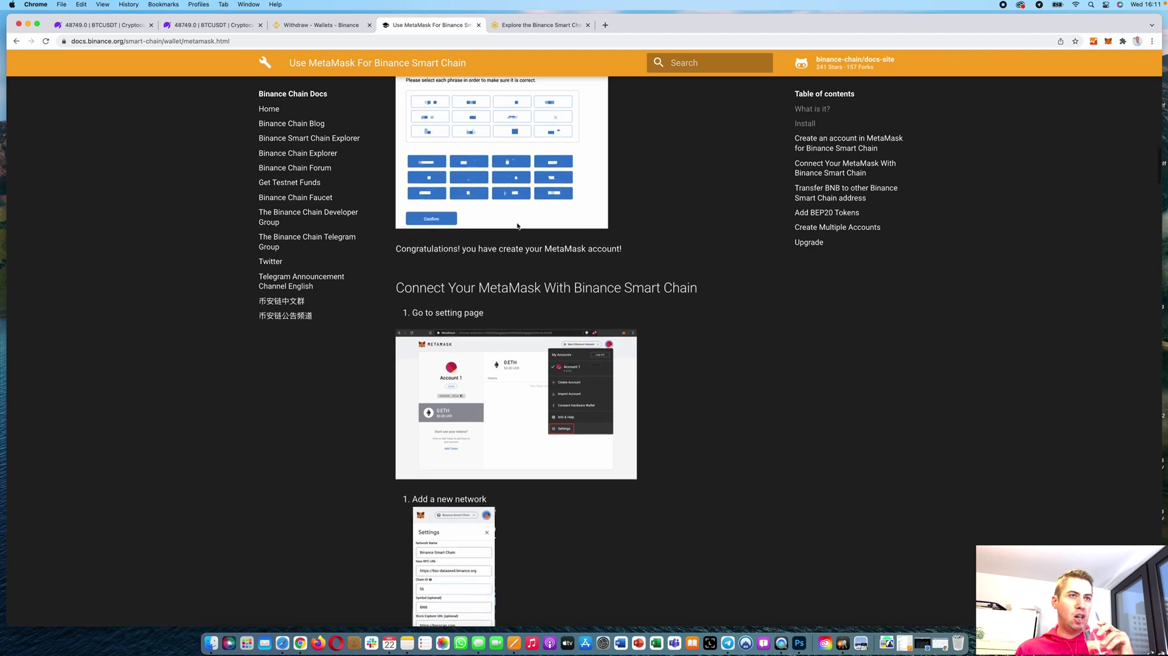
pyautogui.scroll(-10, 511, 224)
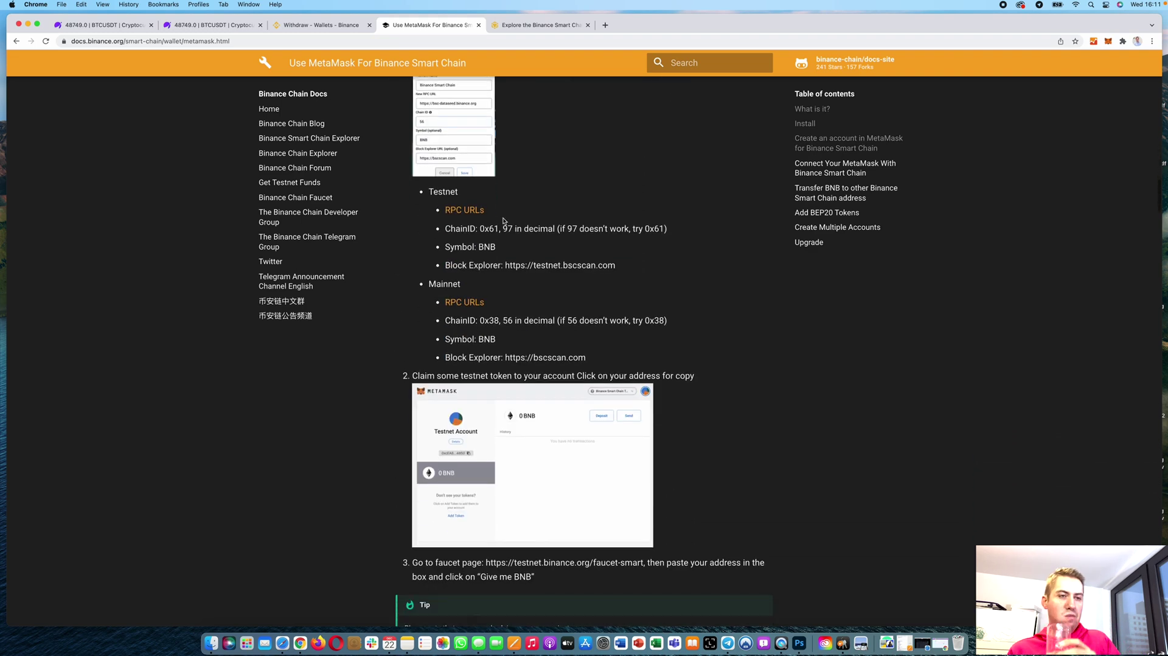
pyautogui.scroll(-2, 504, 221)
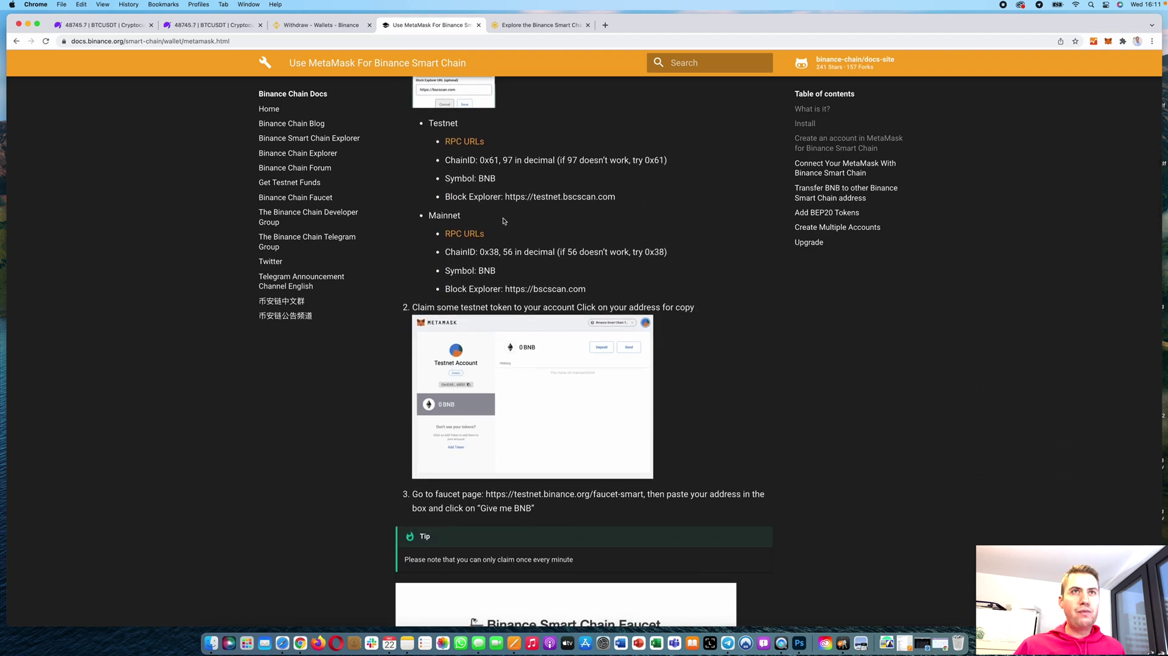
pyautogui.click(223, 25)
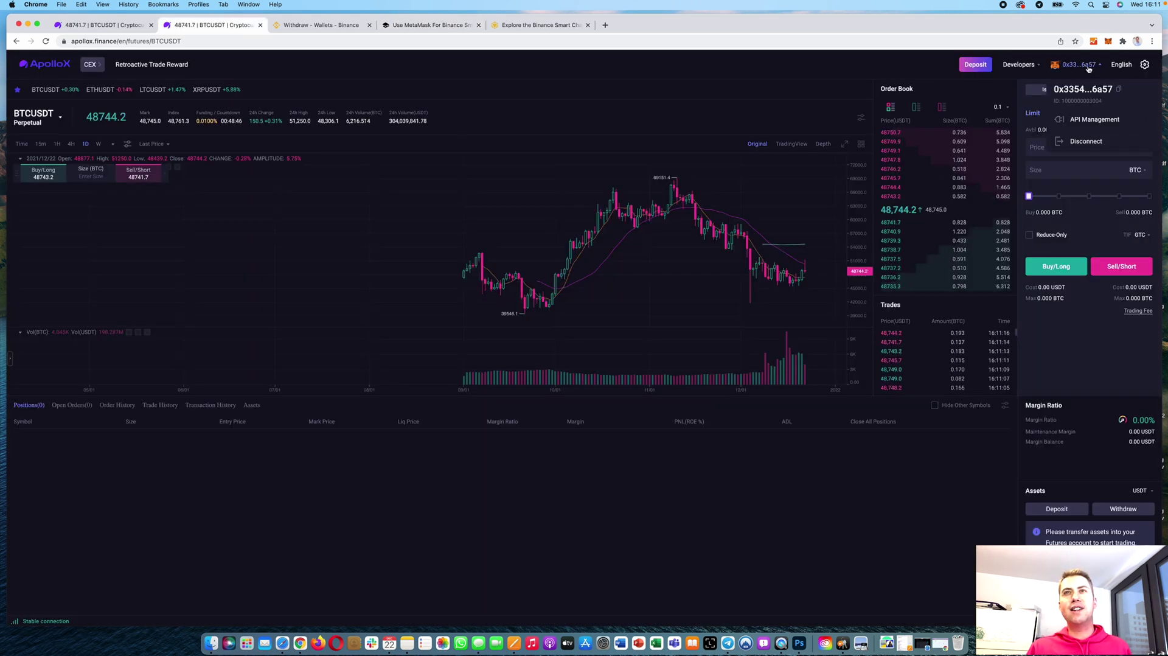
# Step: Copy the MetaMask Account 1 address from the extension, then go to the Binance withdrawal tab
pyautogui.click(1109, 41)
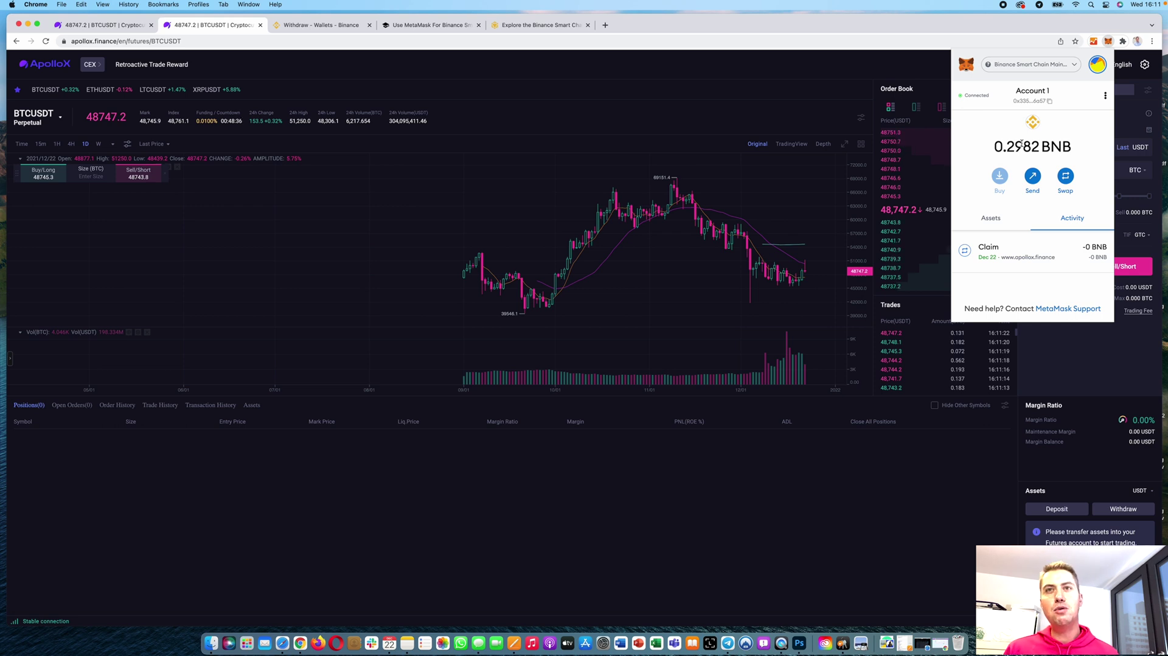
pyautogui.click(1054, 103)
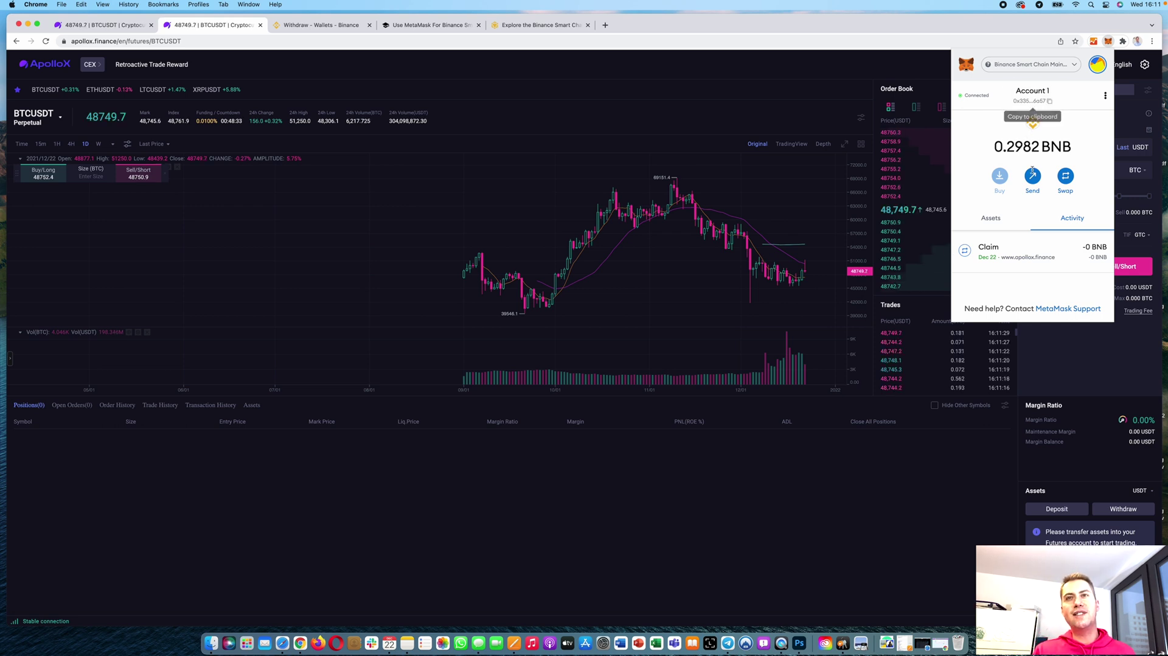
pyautogui.click(1116, 26)
pyautogui.moveTo(1084, 68)
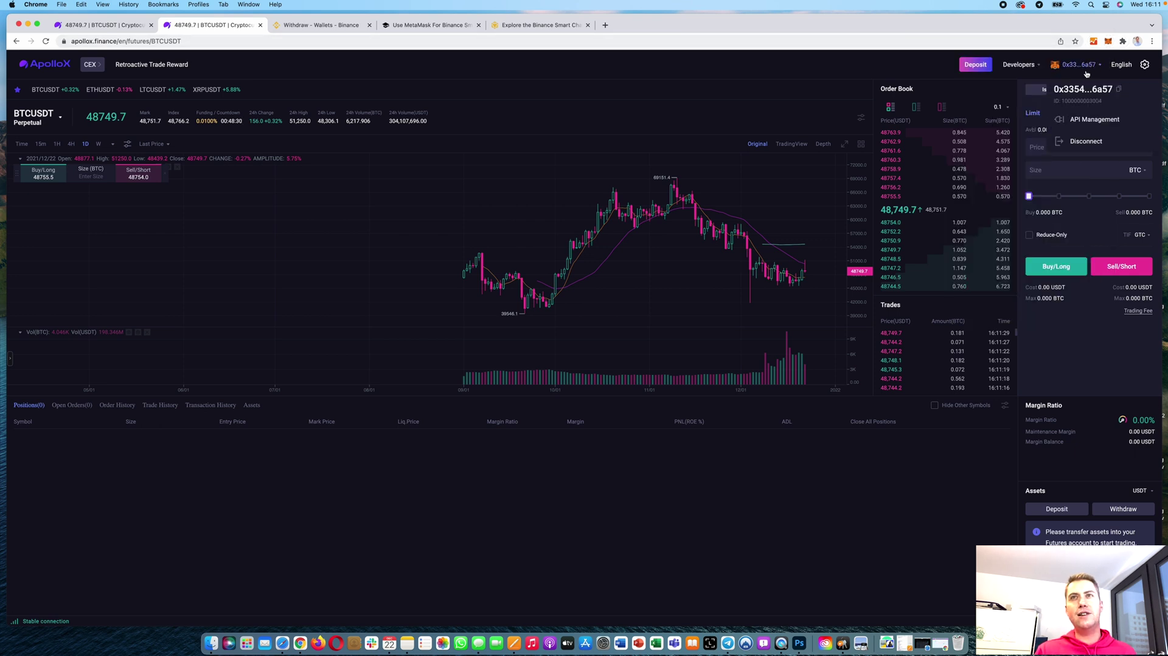
pyautogui.click(1110, 41)
pyautogui.click(1020, 103)
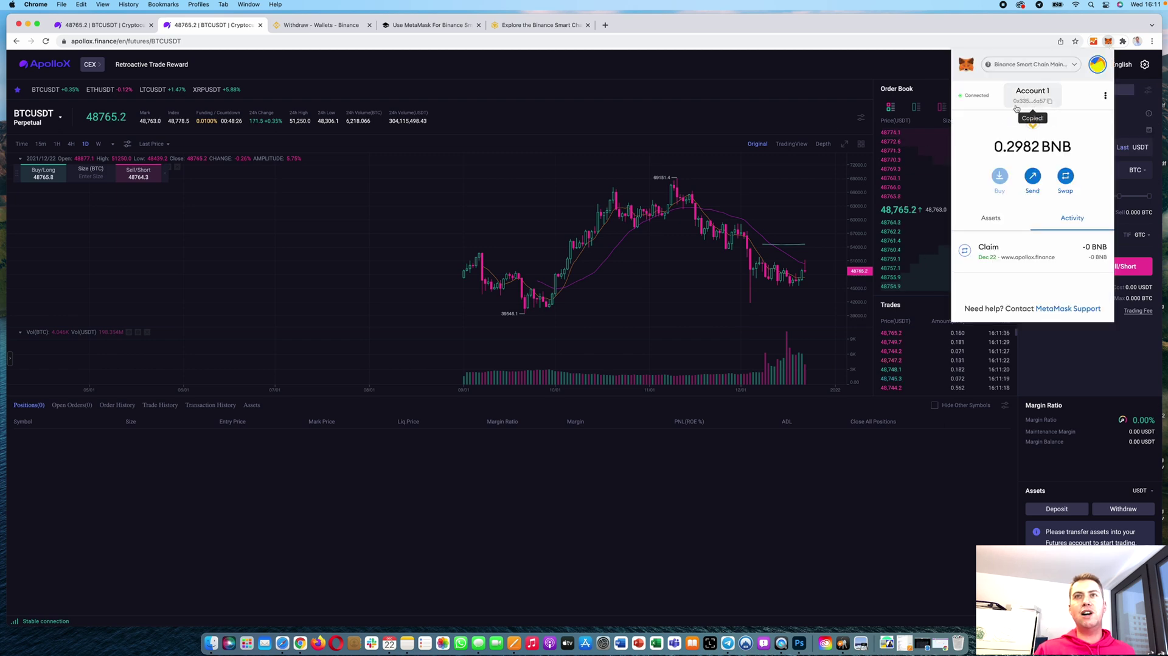
pyautogui.click(321, 25)
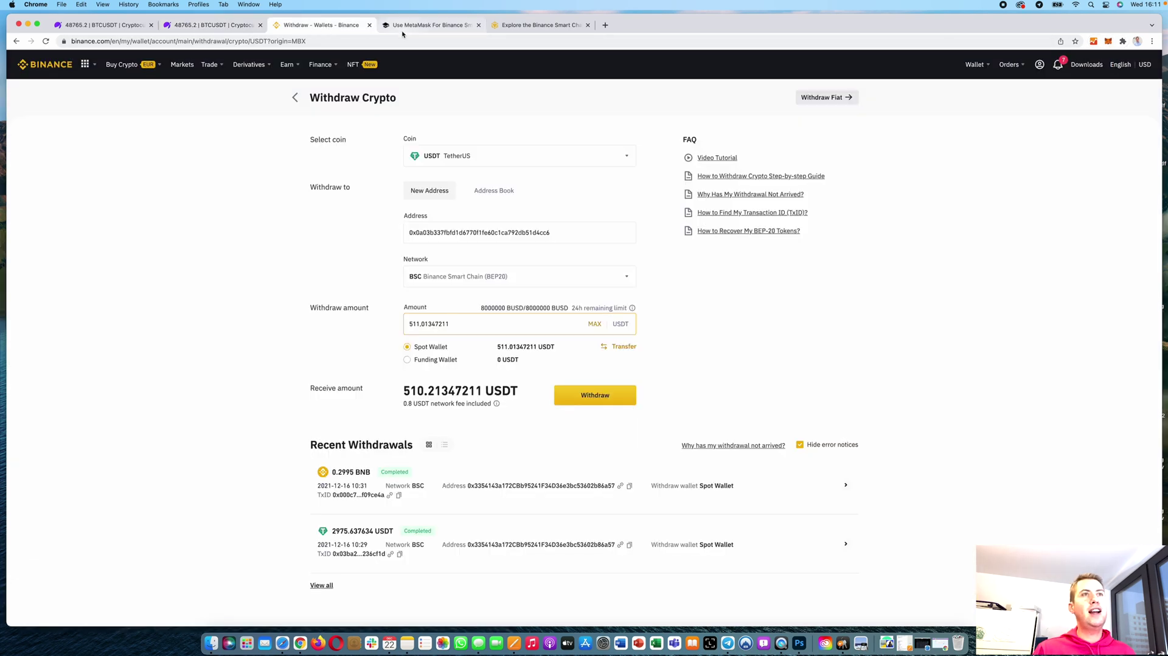
# Step: Replace the Binance withdrawal address with the copied MetaMask address
pyautogui.click(575, 230)
pyautogui.press('super+a')
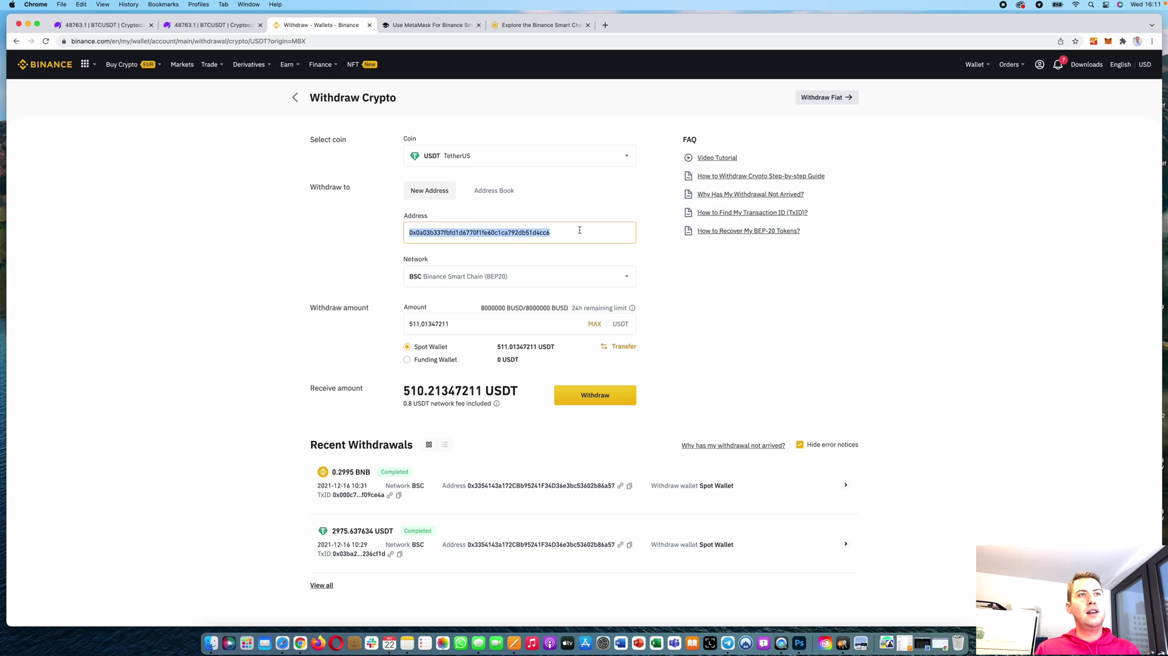
pyautogui.press('super+v')
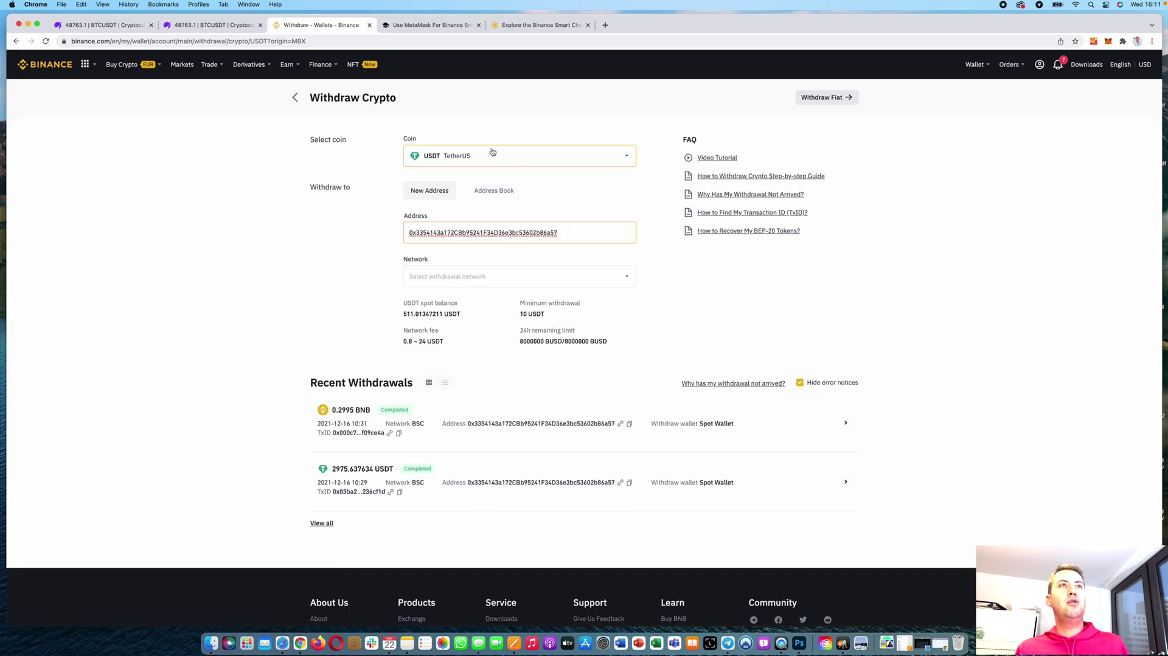
# Step: Choose BSC (BEP20) as the withdrawal network, confirm it, and return to ApolloX
pyautogui.click(499, 275)
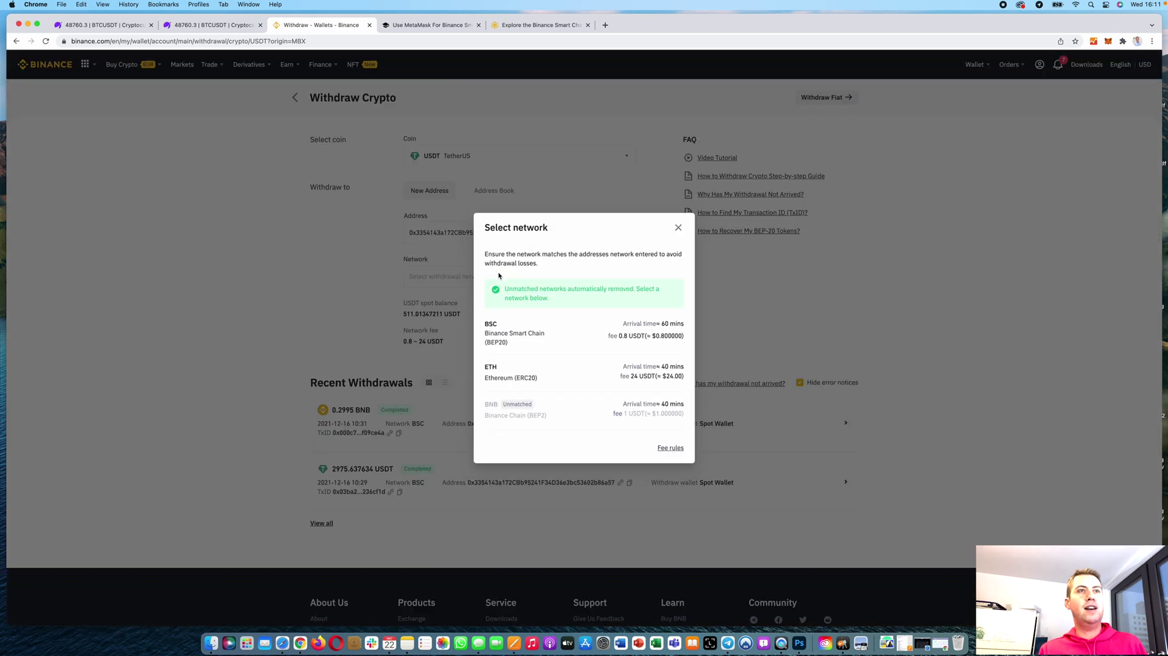
pyautogui.click(509, 334)
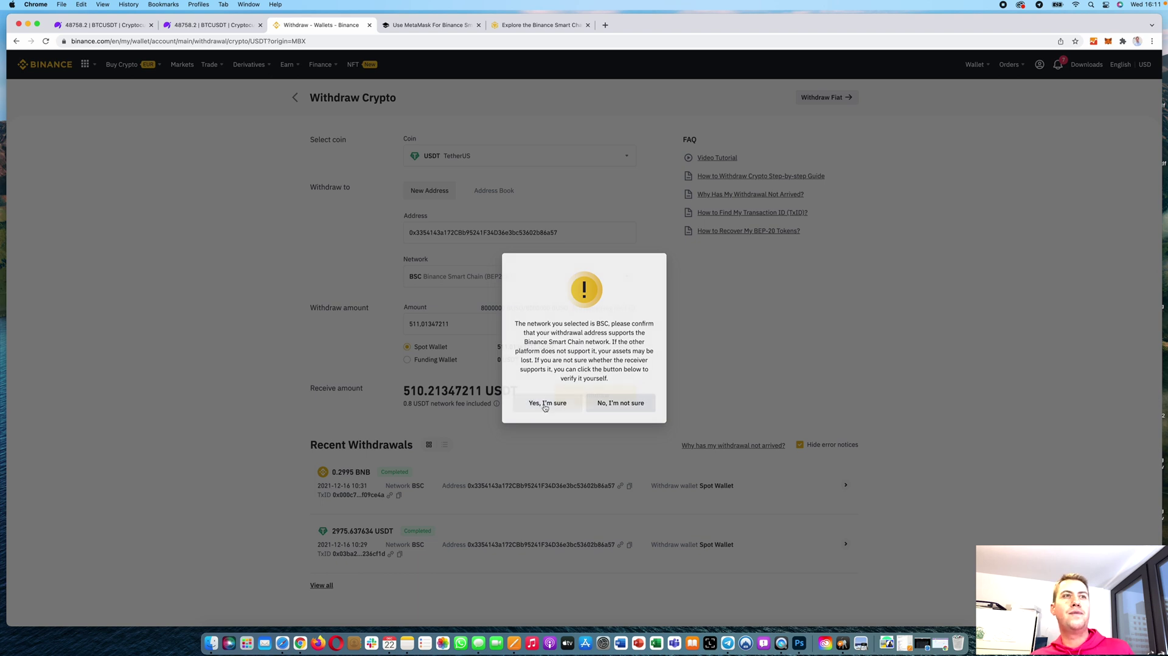
pyautogui.click(546, 403)
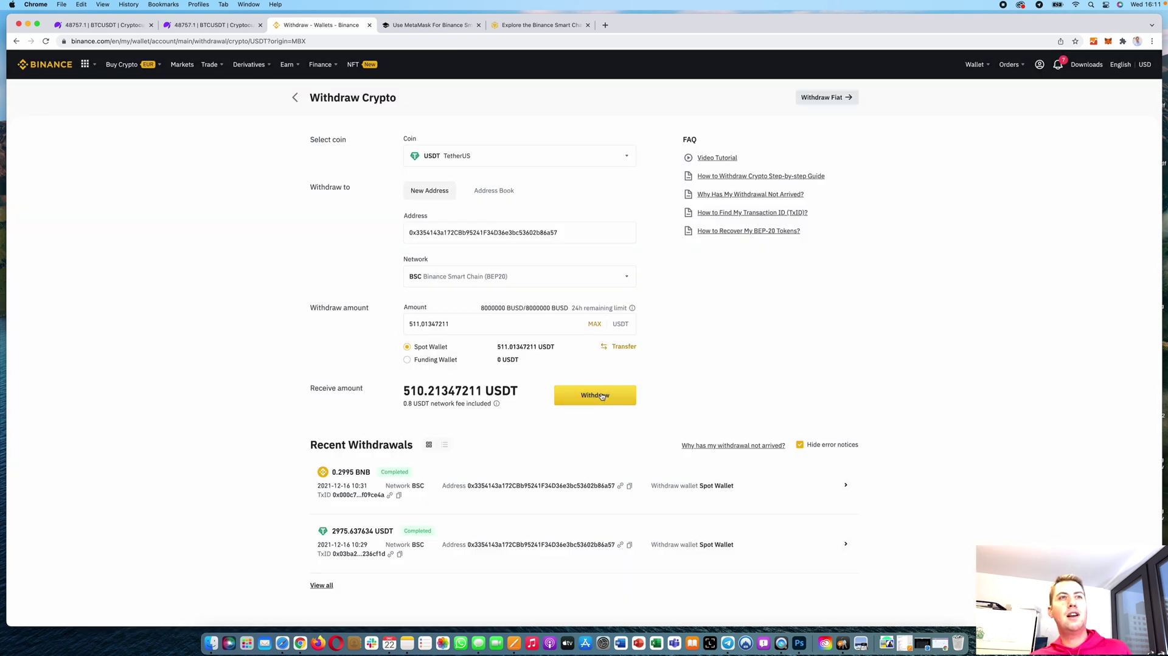
pyautogui.click(487, 234)
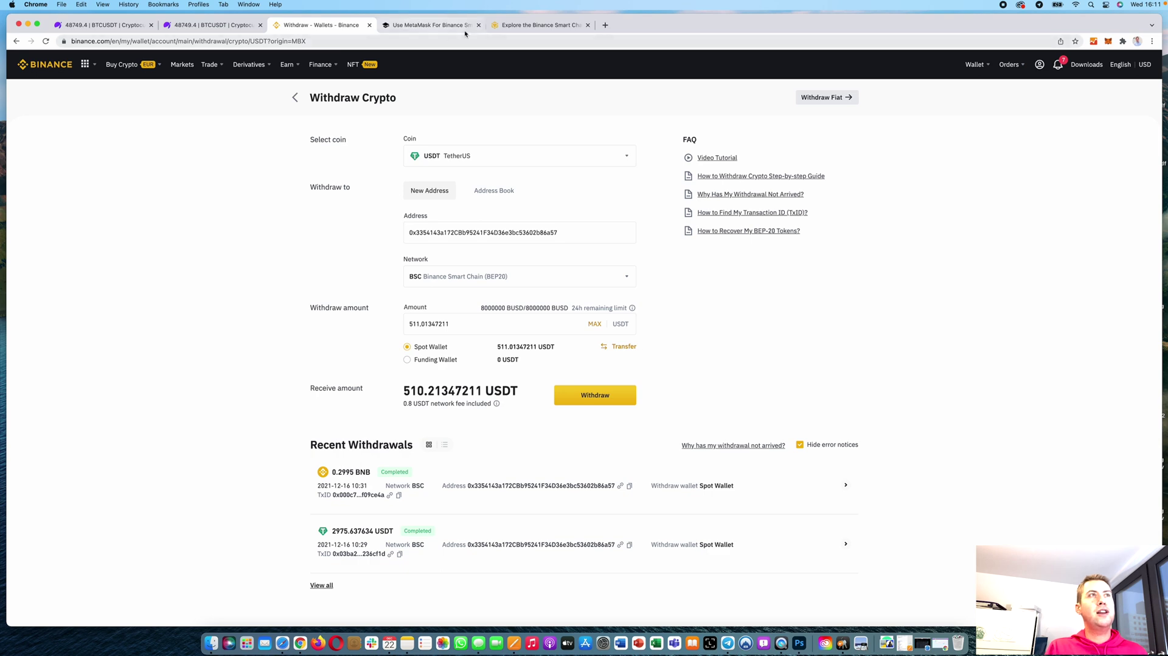
pyautogui.click(191, 28)
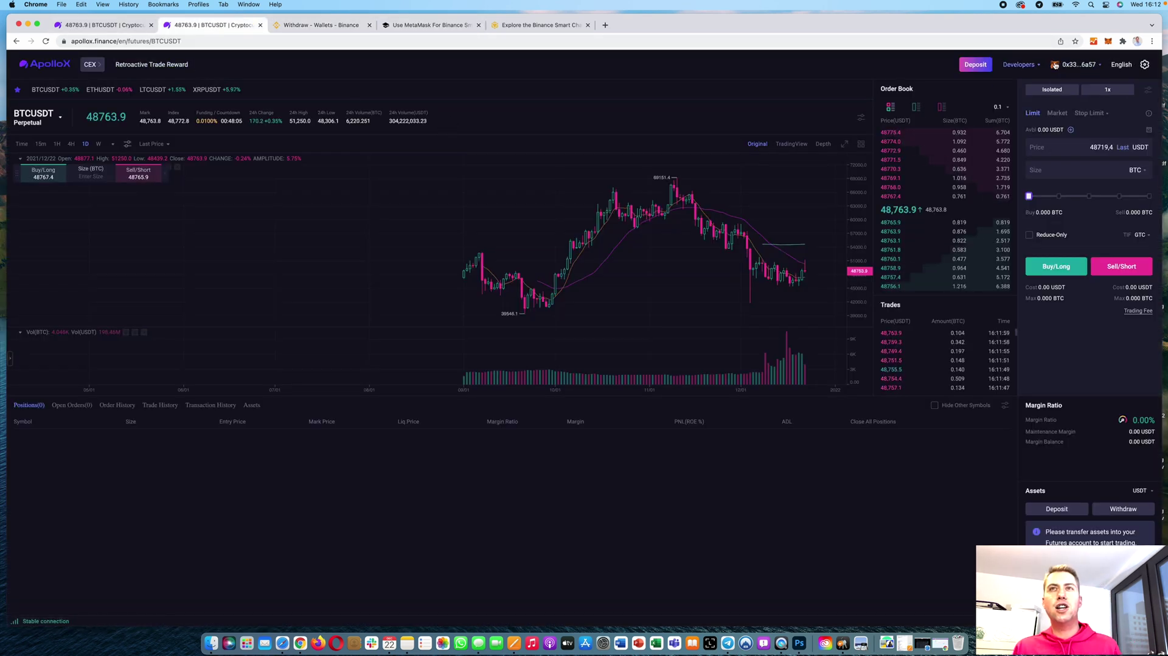
pyautogui.click(978, 68)
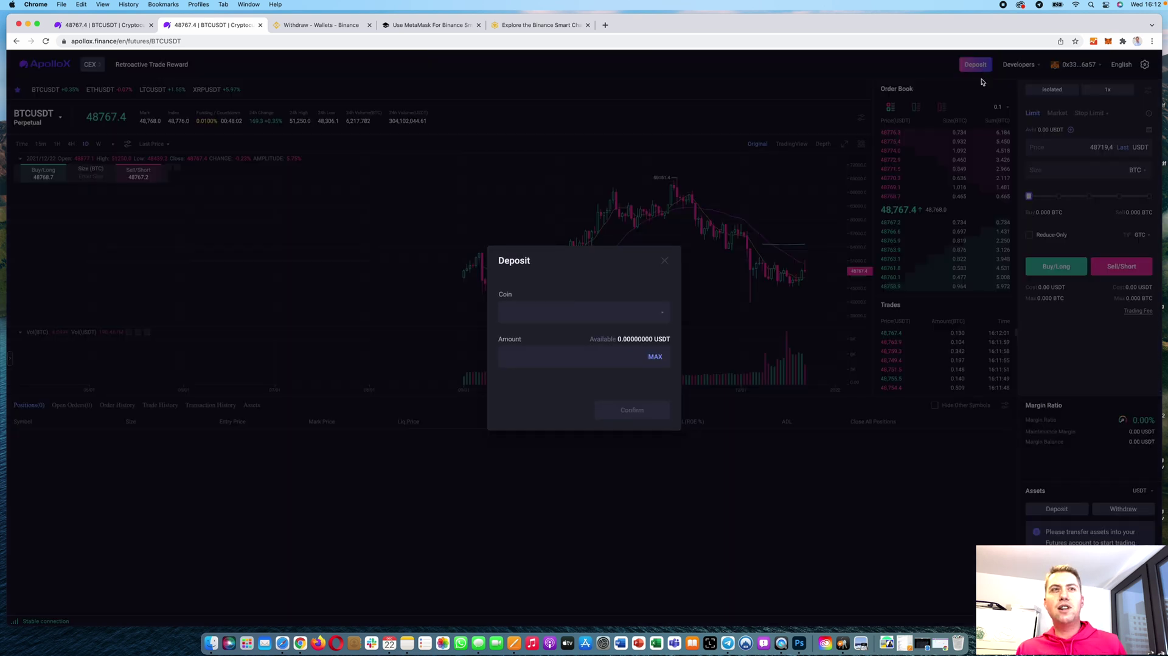
pyautogui.click(592, 312)
pyautogui.click(546, 336)
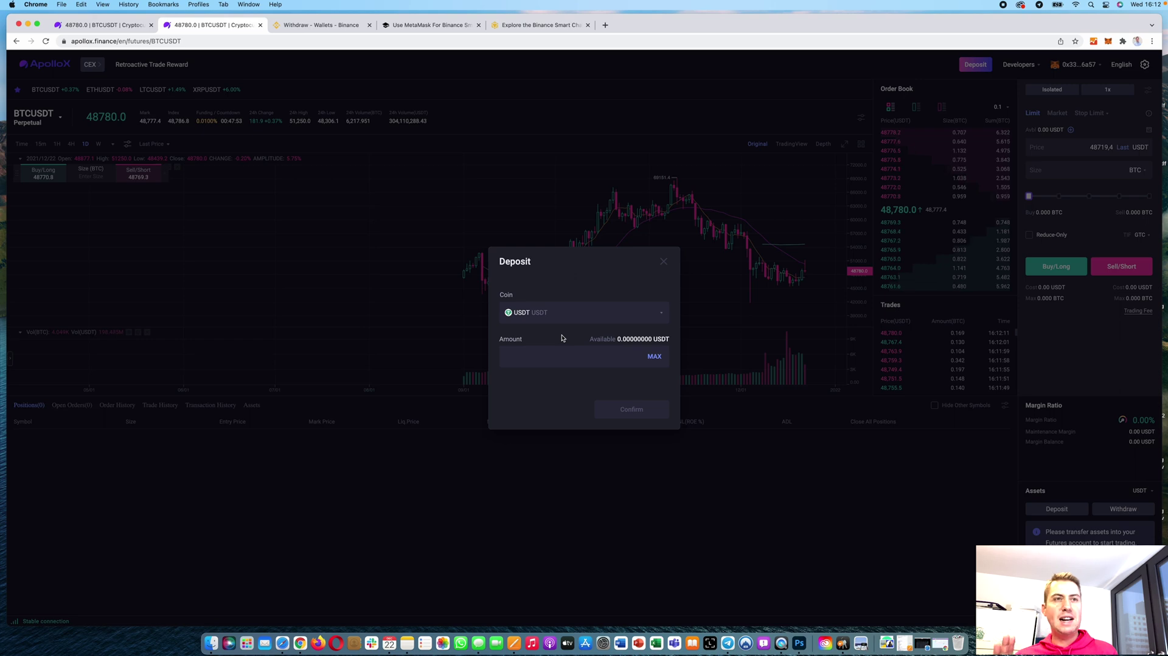
pyautogui.click(662, 262)
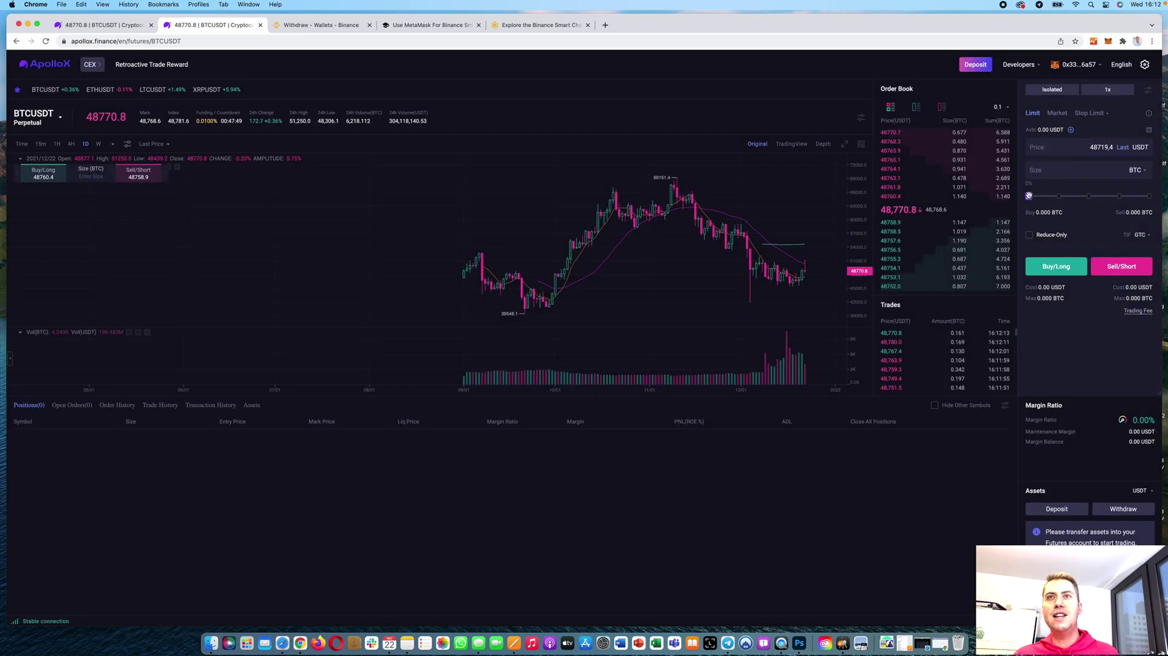
# Step: Set the BTCUSDT order size slider to 52% of the 0.00 USDT available balance
pyautogui.moveTo(1028, 196); pyautogui.dragTo(1091, 203)
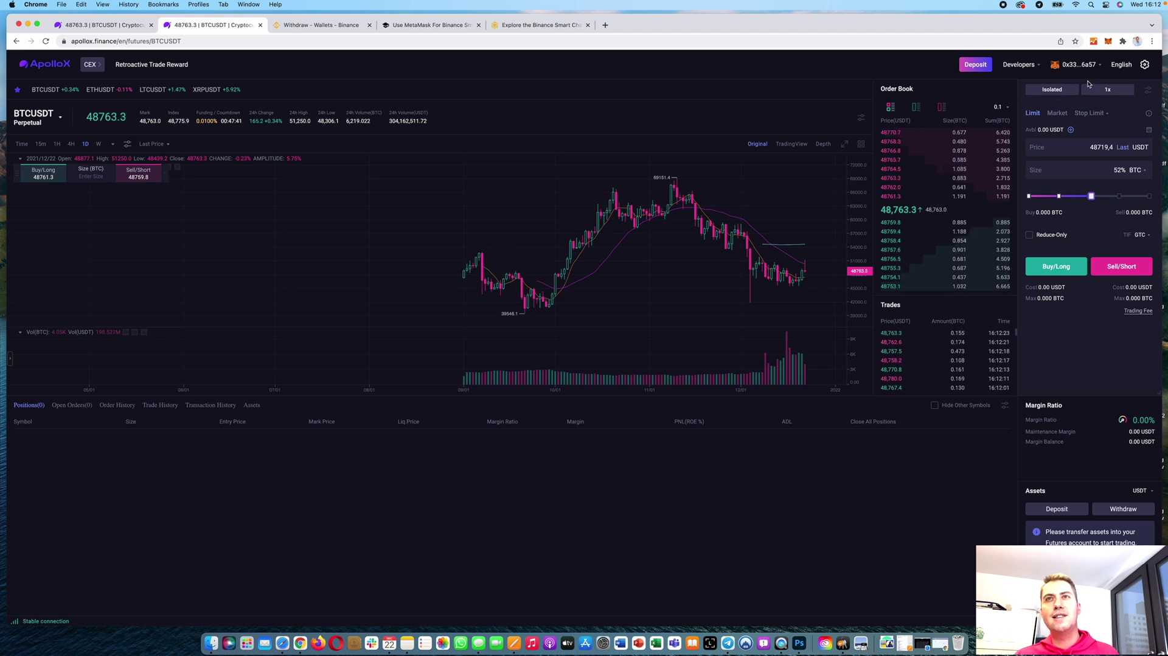
pyautogui.moveTo(1088, 66)
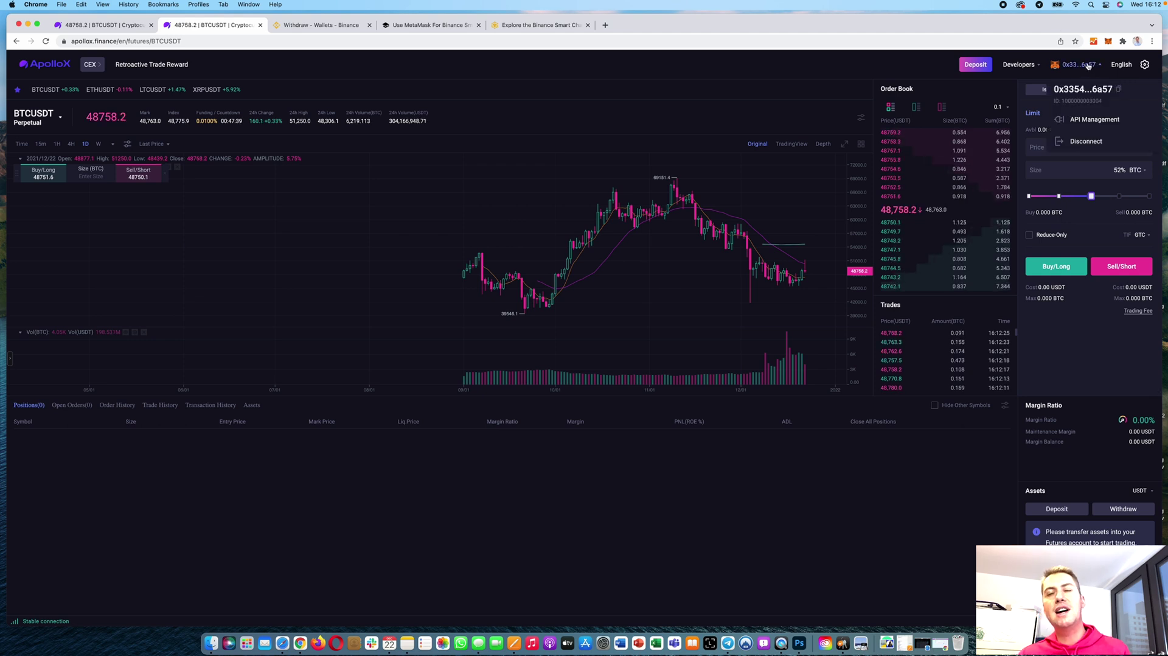